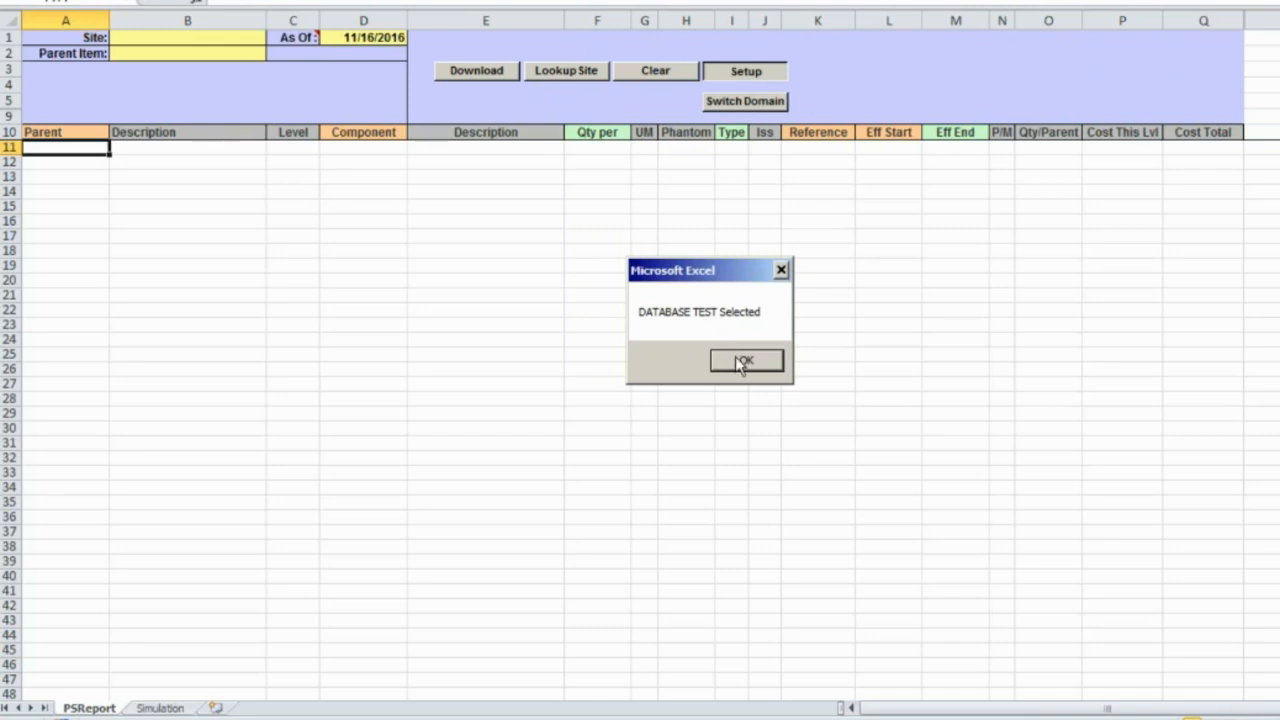
Dismiss the database message and enter Site 2000 and Parent Item 10-15000 on PSReport.
{"action": "left_click", "coordinate": [740, 359]}
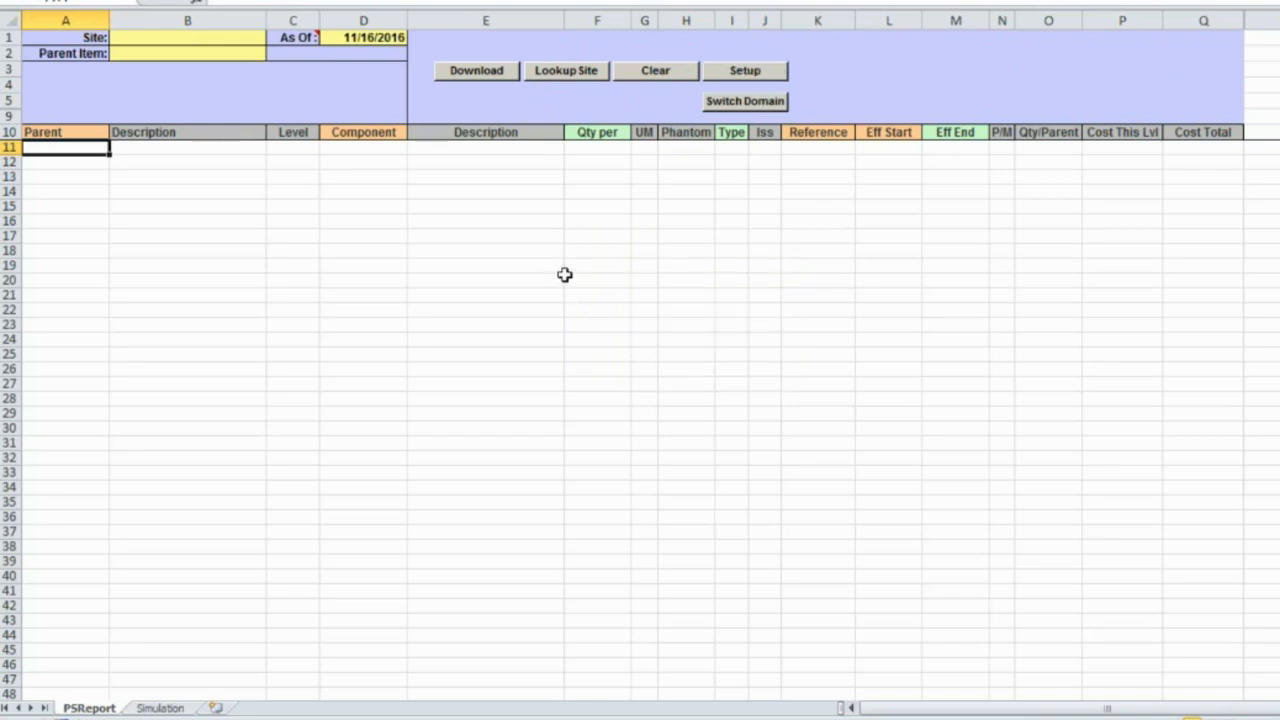
{"action": "left_click", "coordinate": [157, 38]}
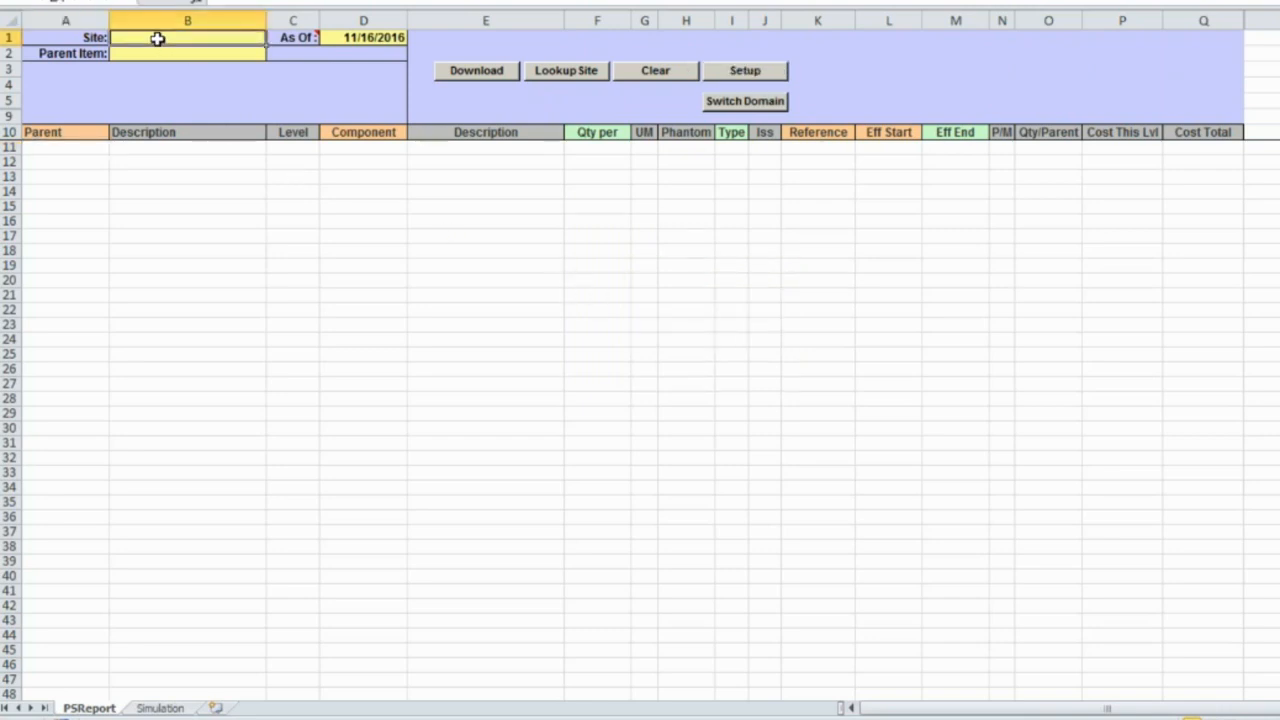
{"action": "type", "text": "2000"}
{"action": "key", "text": "Return"}
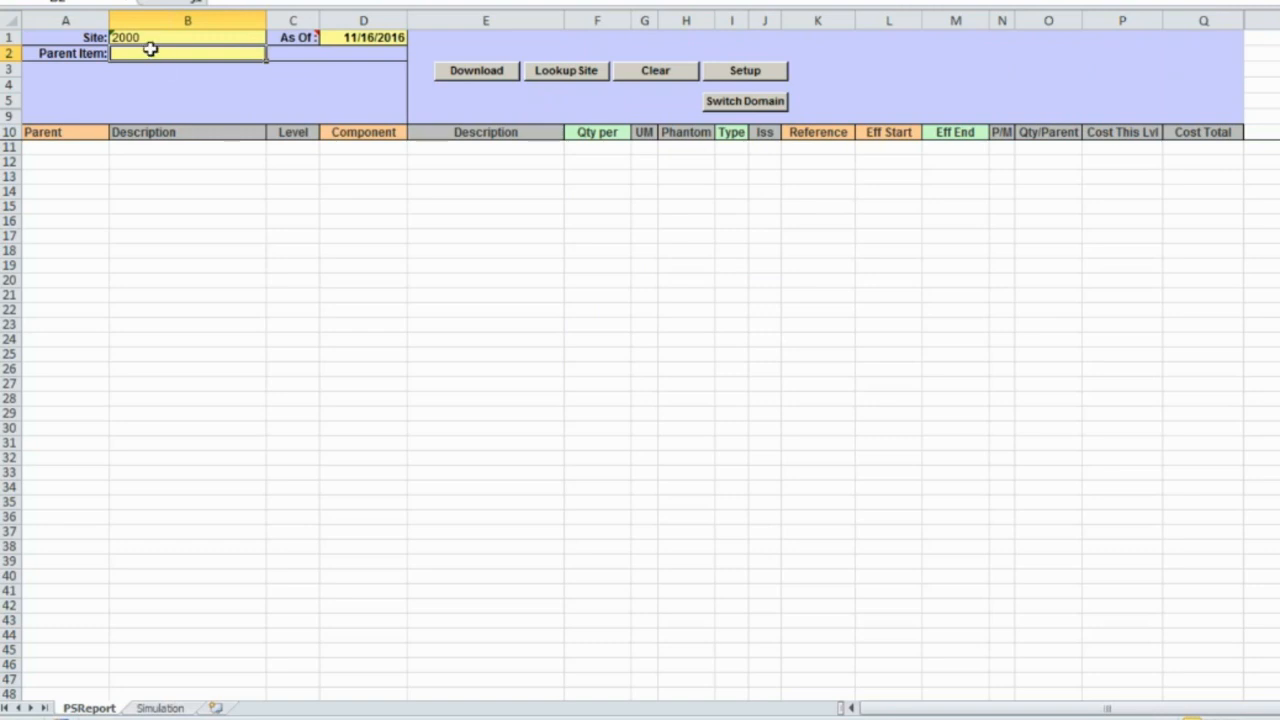
{"action": "type", "text": "10-15000"}
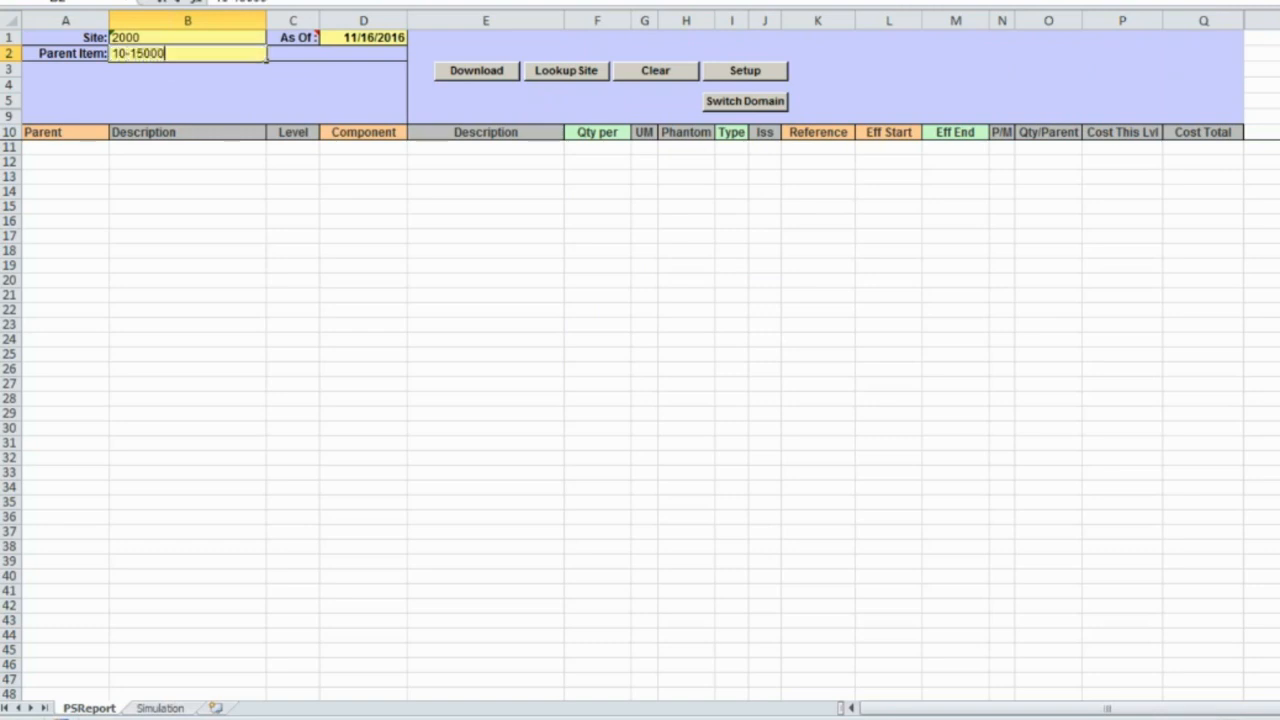
{"action": "key", "text": "Return"}
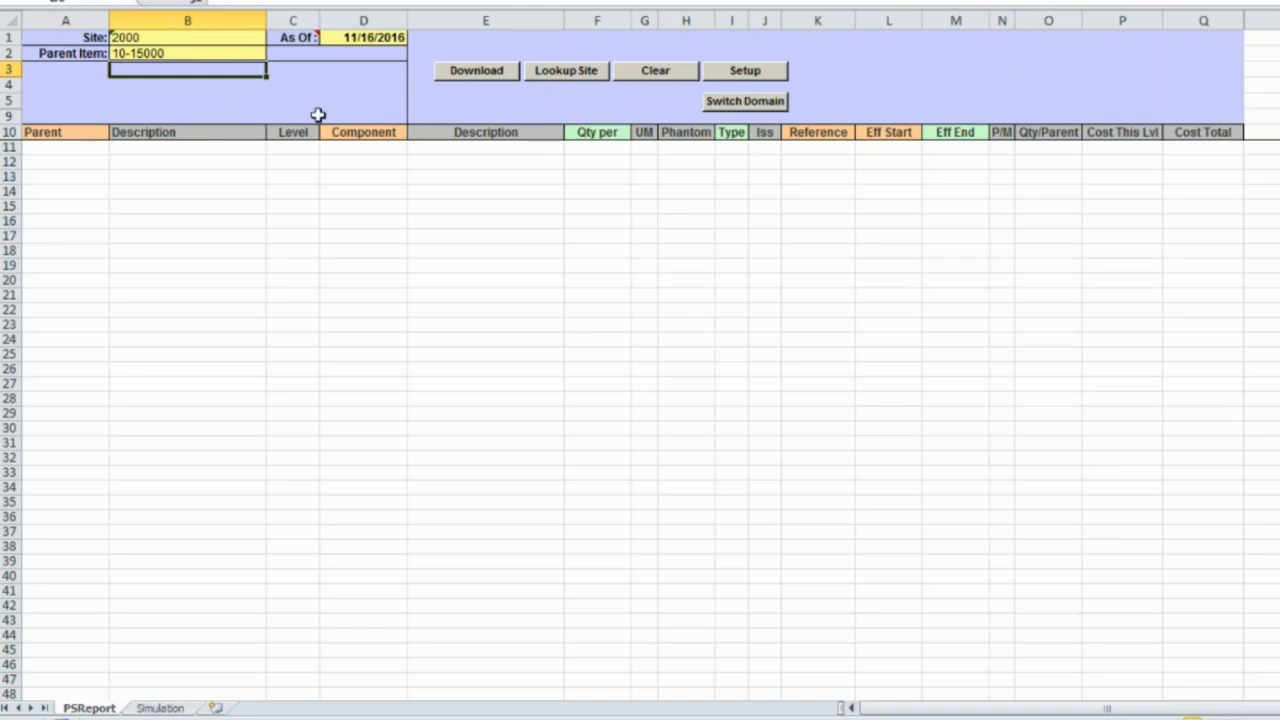
Start the BOM download and log in to QAD with the user ID and password.
{"action": "left_click", "coordinate": [485, 80]}
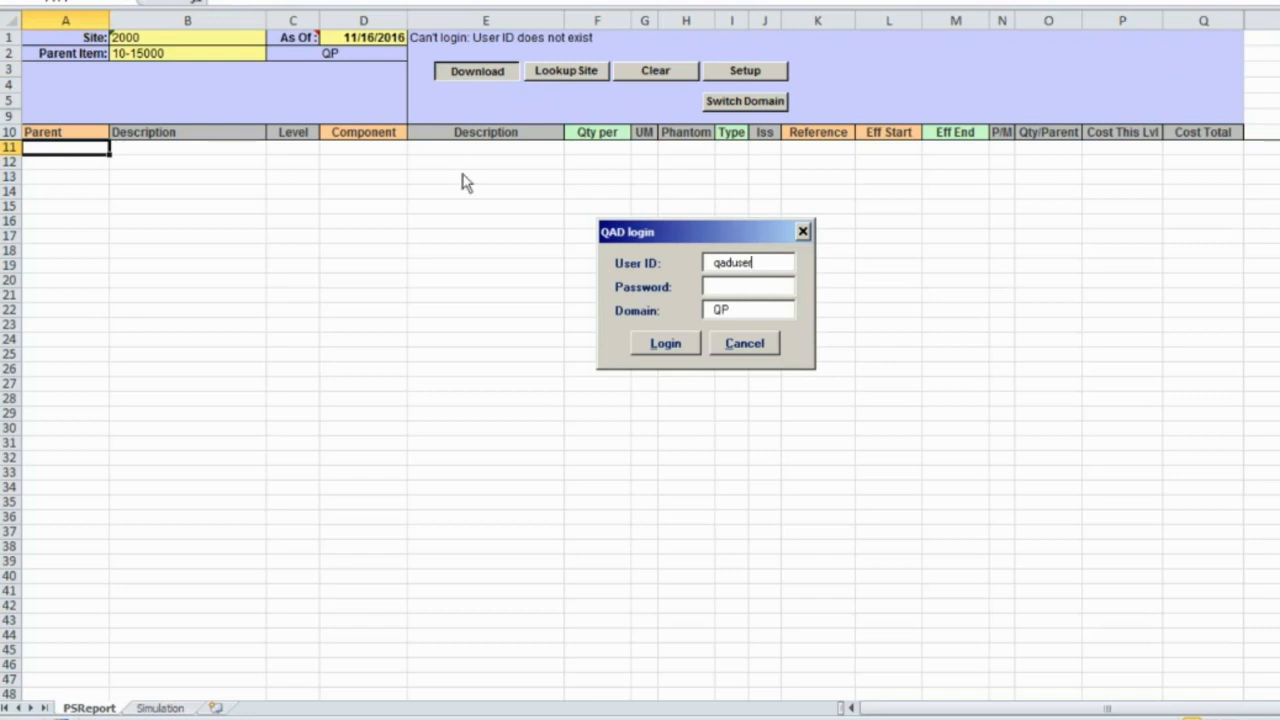
{"action": "double_click", "coordinate": [773, 266]}
{"action": "type", "text": "mfg"}
{"action": "key", "text": "Tab"}
{"action": "type", "text": "qadqad"}
{"action": "left_click", "coordinate": [673, 348]}
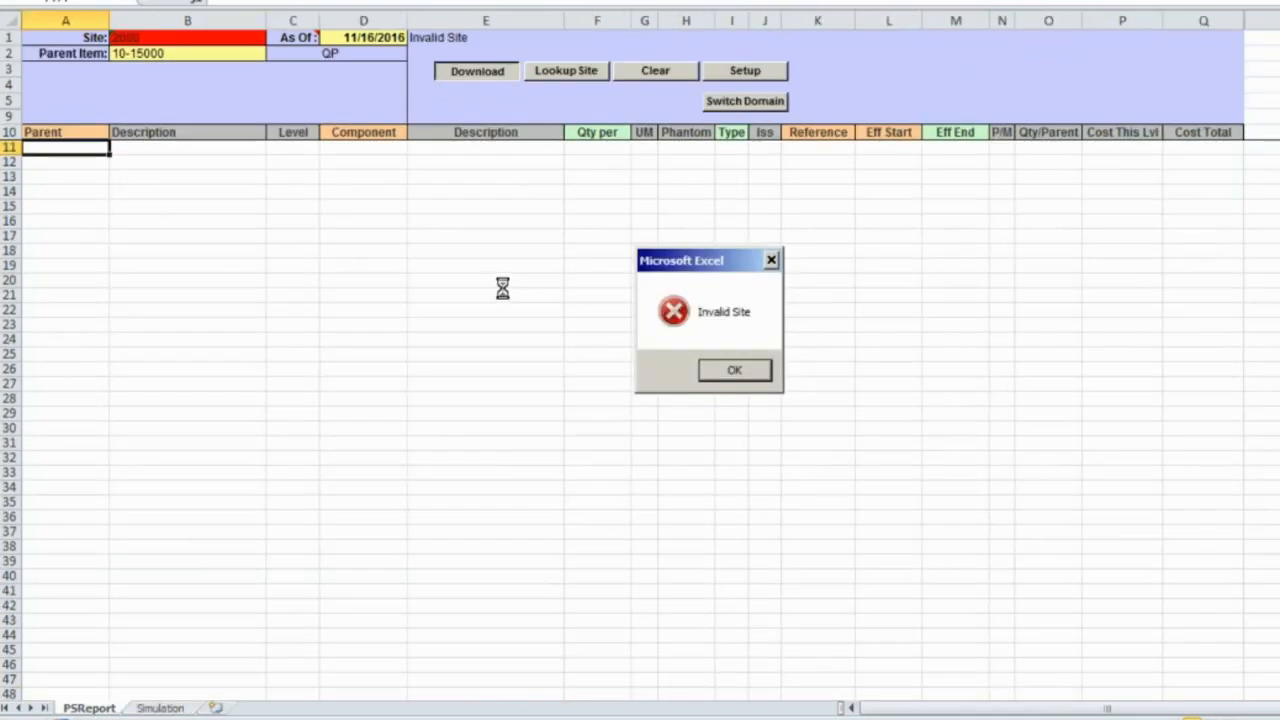
Clear the Invalid Site error, correct Site to 20000 and download the BOM again.
{"action": "left_click", "coordinate": [726, 378]}
{"action": "mouse_move", "coordinate": [146, 42]}
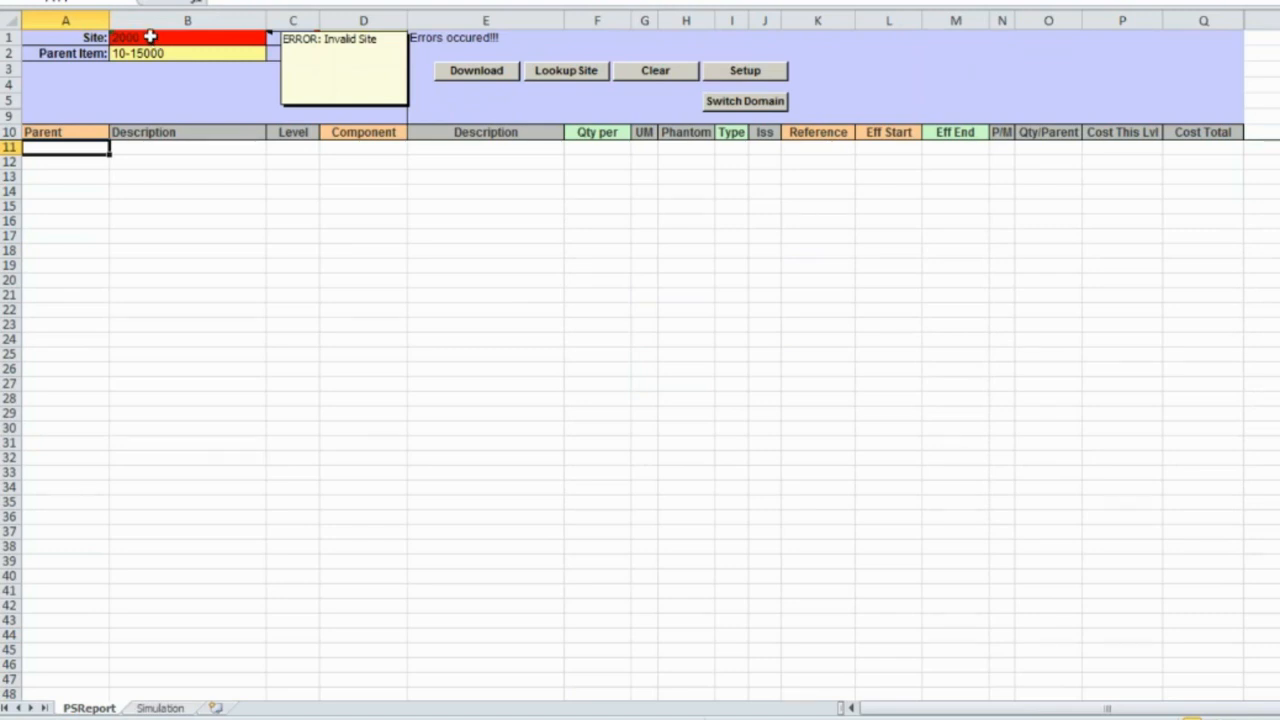
{"action": "left_click", "coordinate": [150, 37]}
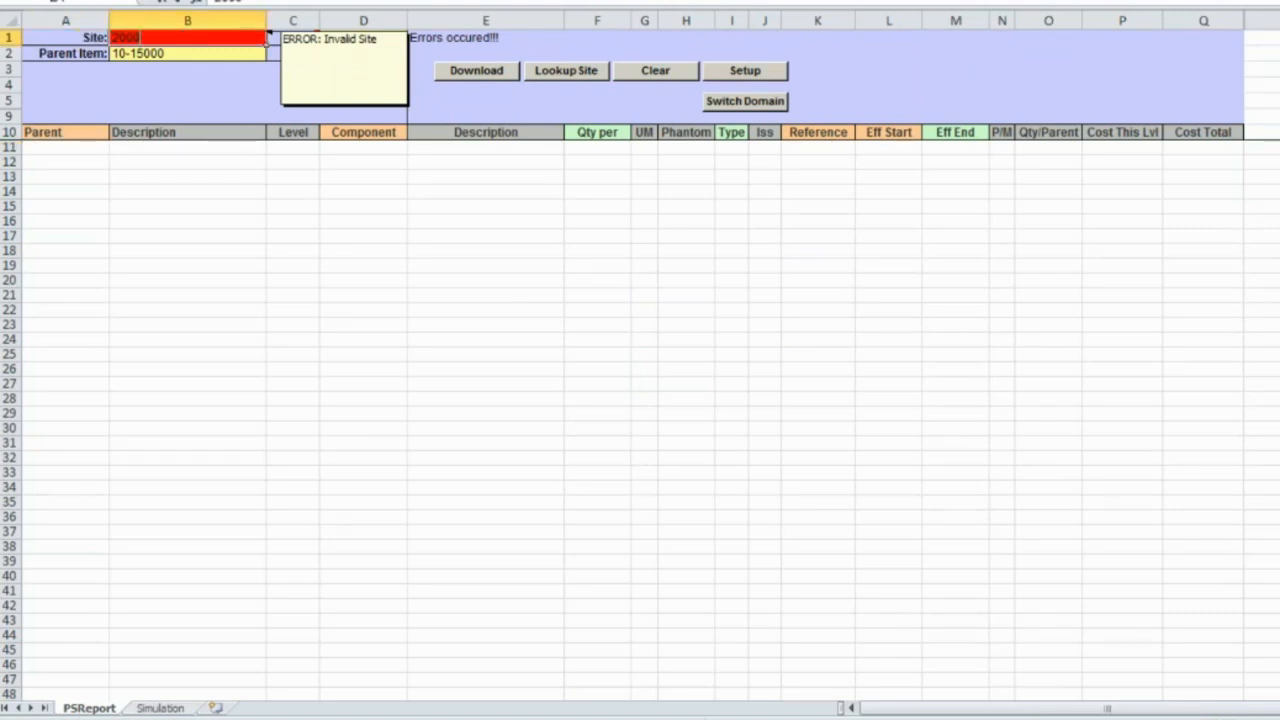
{"action": "type", "text": "0"}
{"action": "key", "text": "Return"}
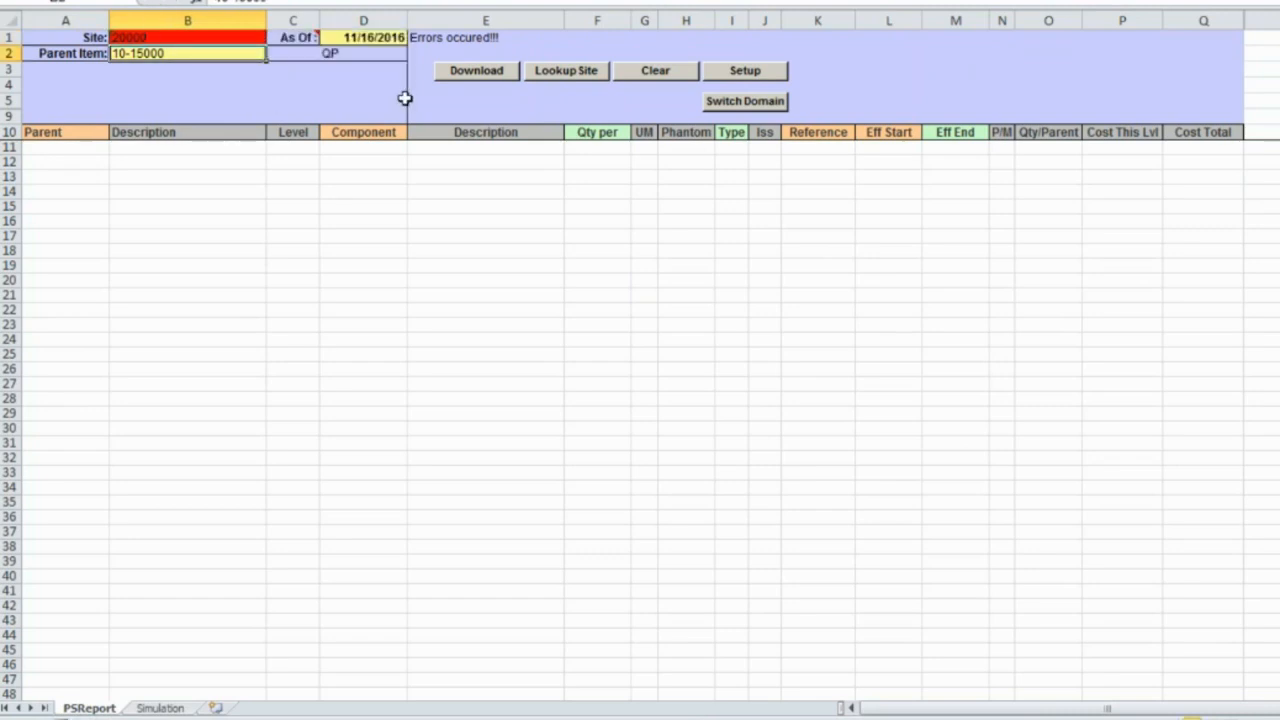
{"action": "left_click", "coordinate": [497, 73]}
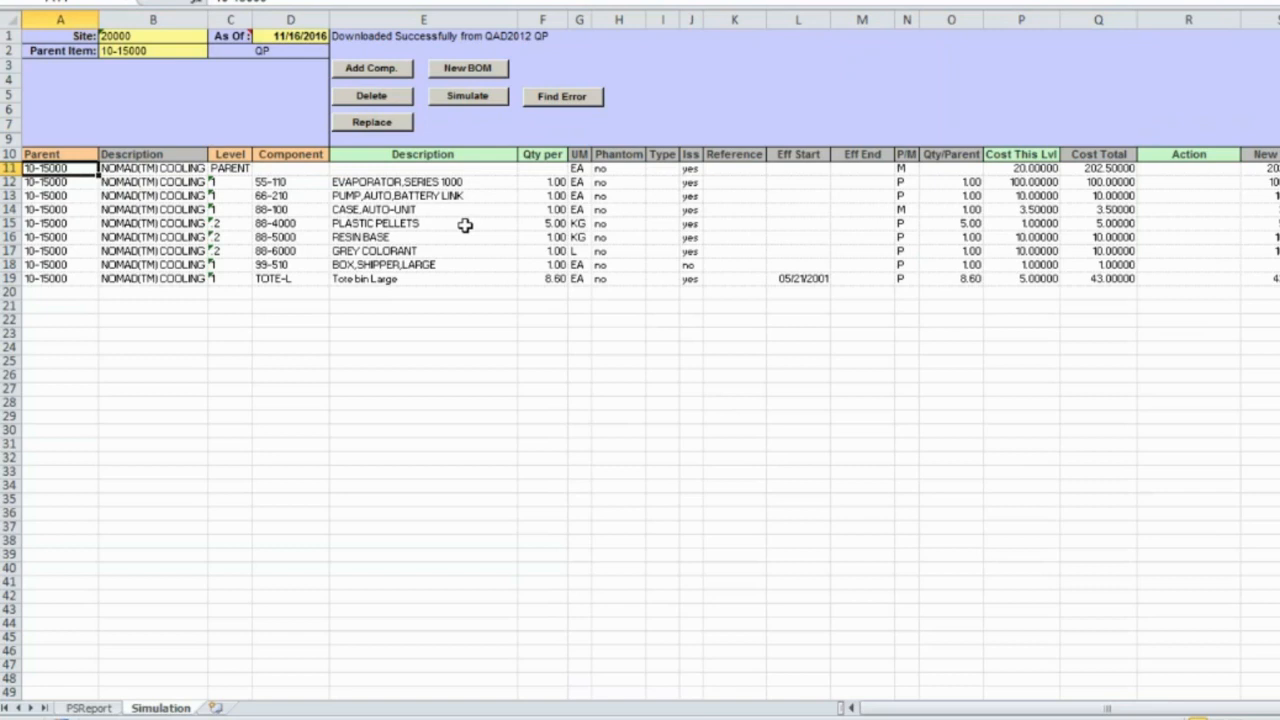
{"action": "left_click", "coordinate": [90, 708]}
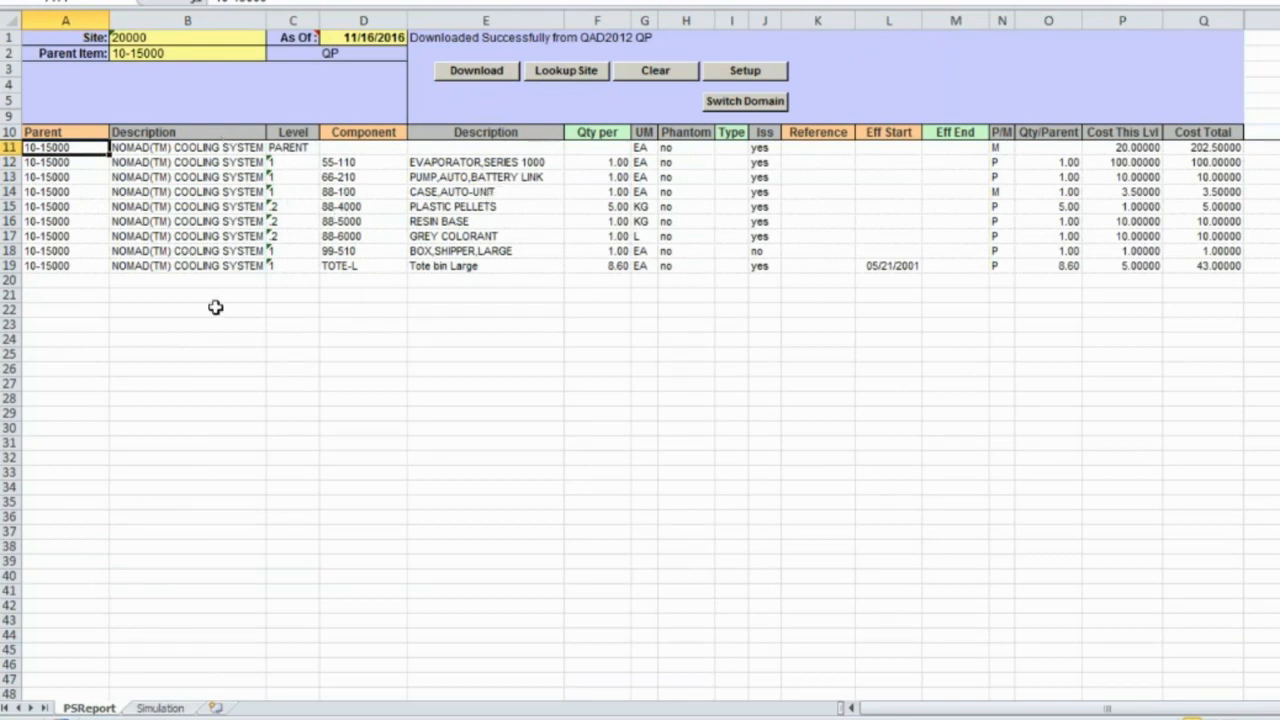
{"action": "left_click", "coordinate": [166, 708]}
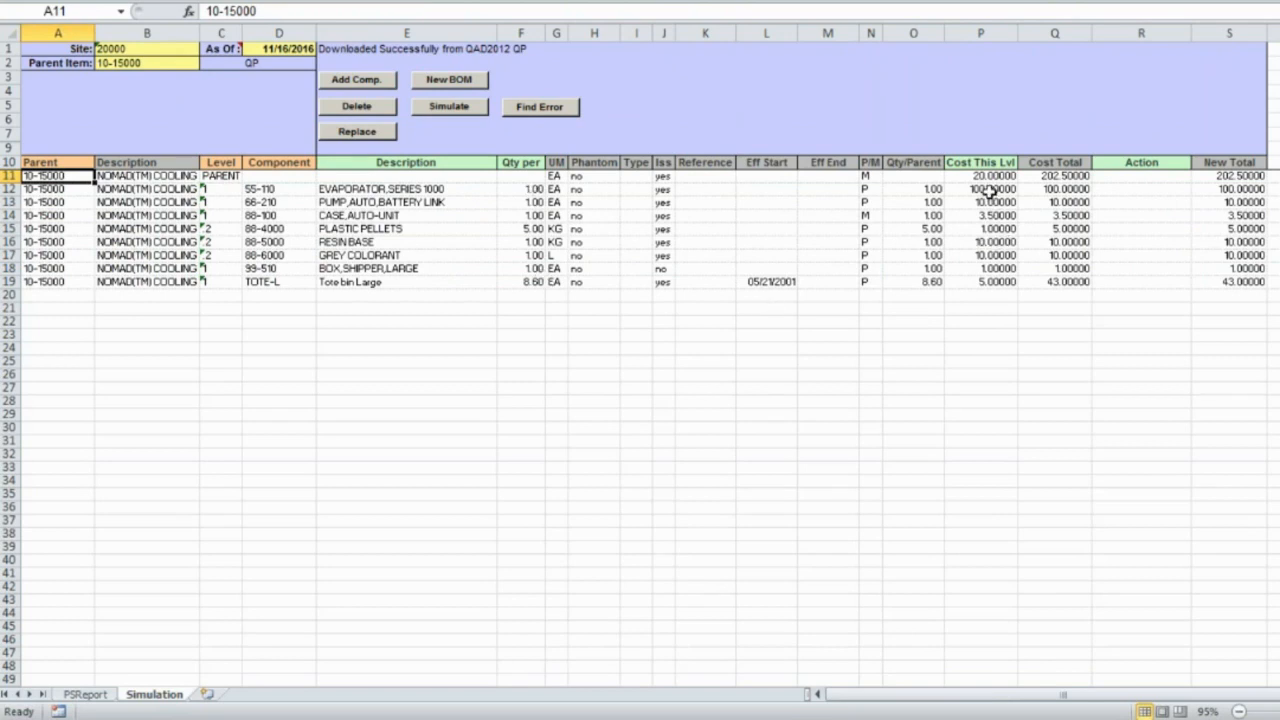
{"action": "left_click_drag", "start_coordinate": [990, 190], "coordinate": [995, 268]}
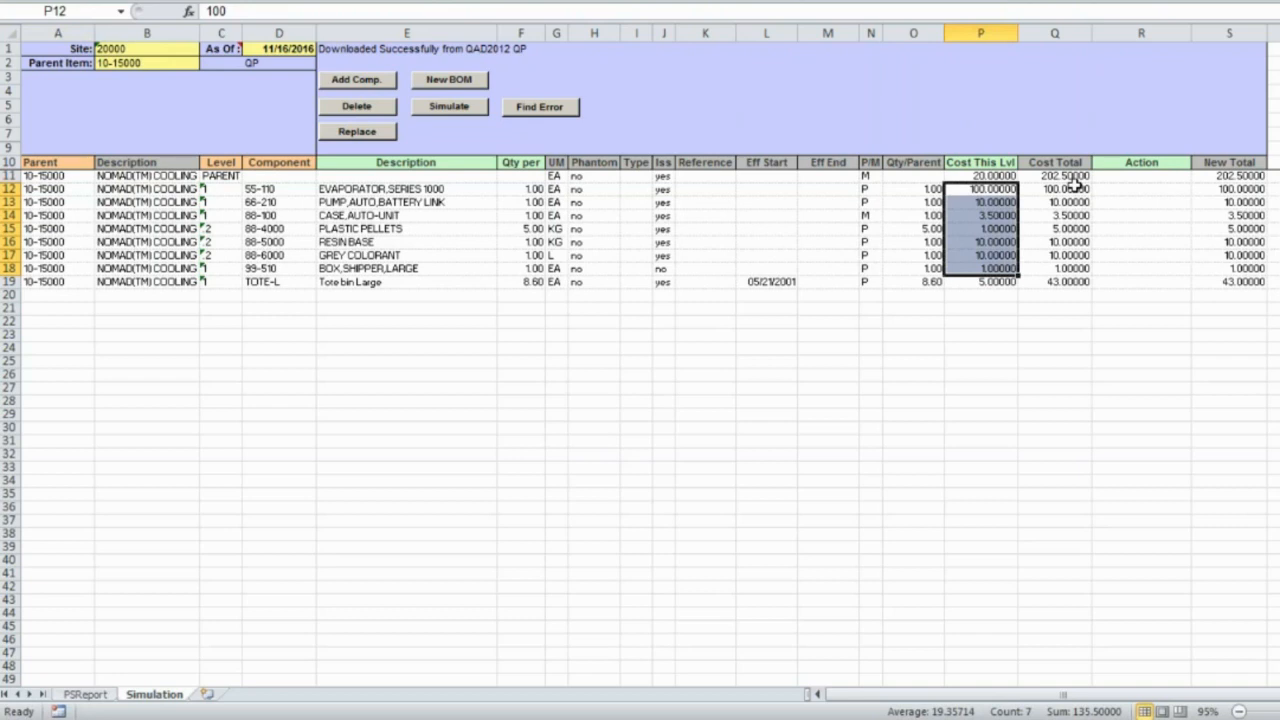
{"action": "left_click", "coordinate": [1225, 177]}
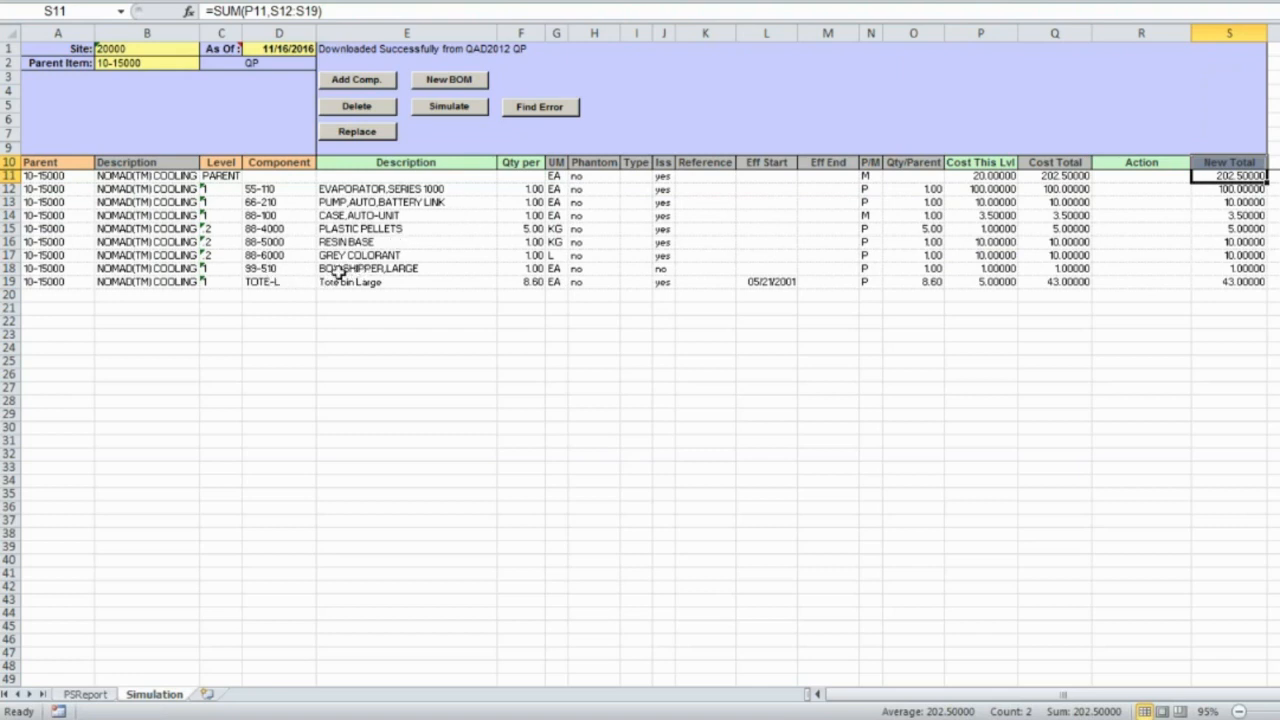
{"action": "left_click", "coordinate": [278, 268]}
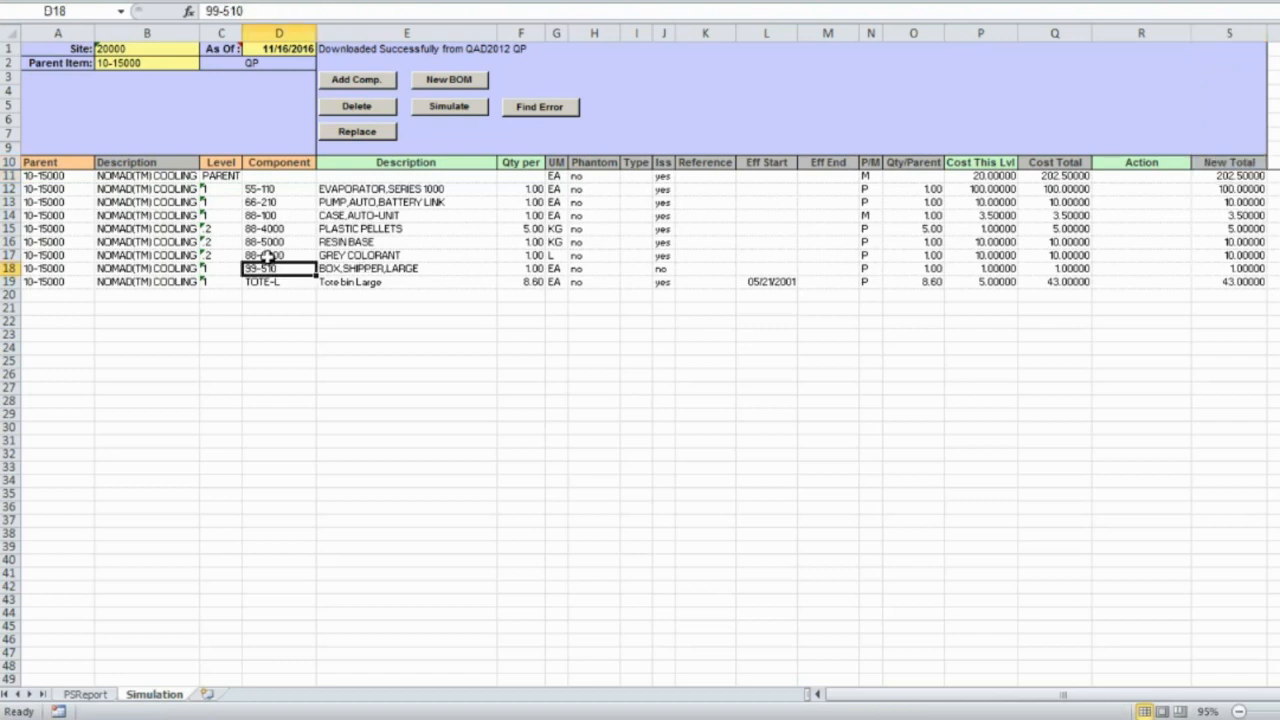
Flag component 99-510 (BOX, SHIPPER, LARGE) with a DELETE action in the simulation.
{"action": "left_click", "coordinate": [355, 108]}
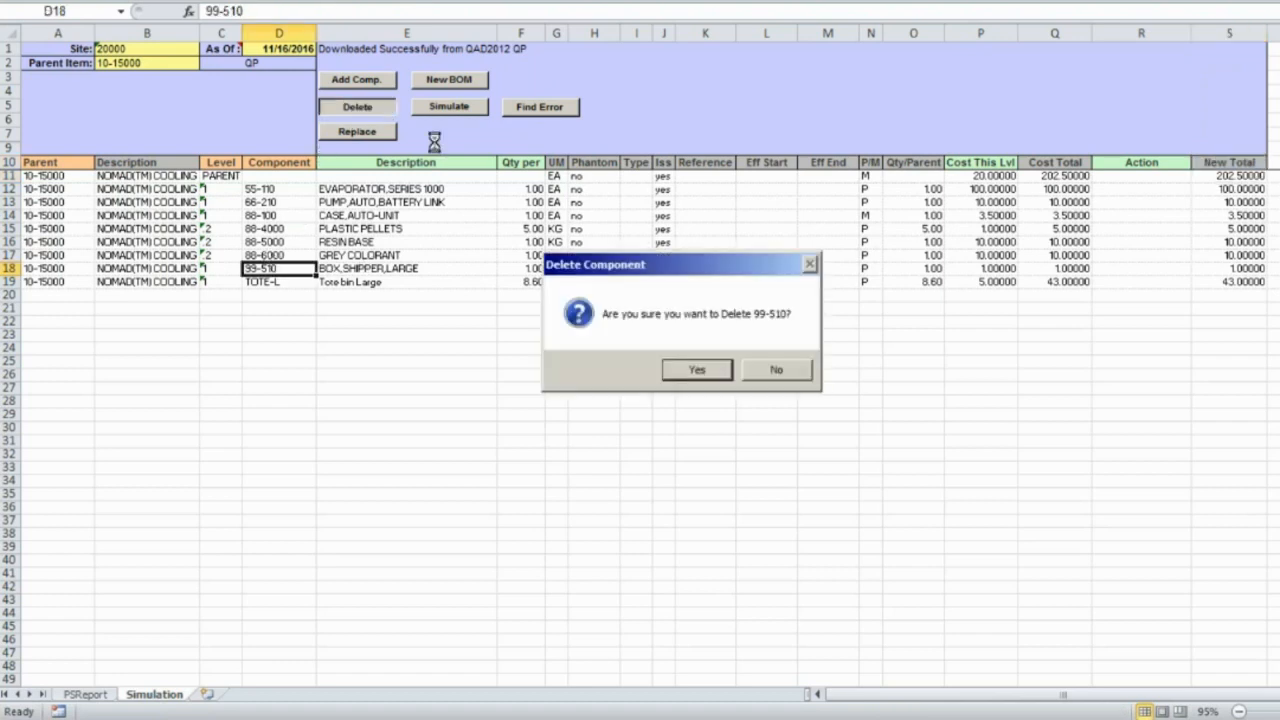
{"action": "left_click", "coordinate": [697, 370]}
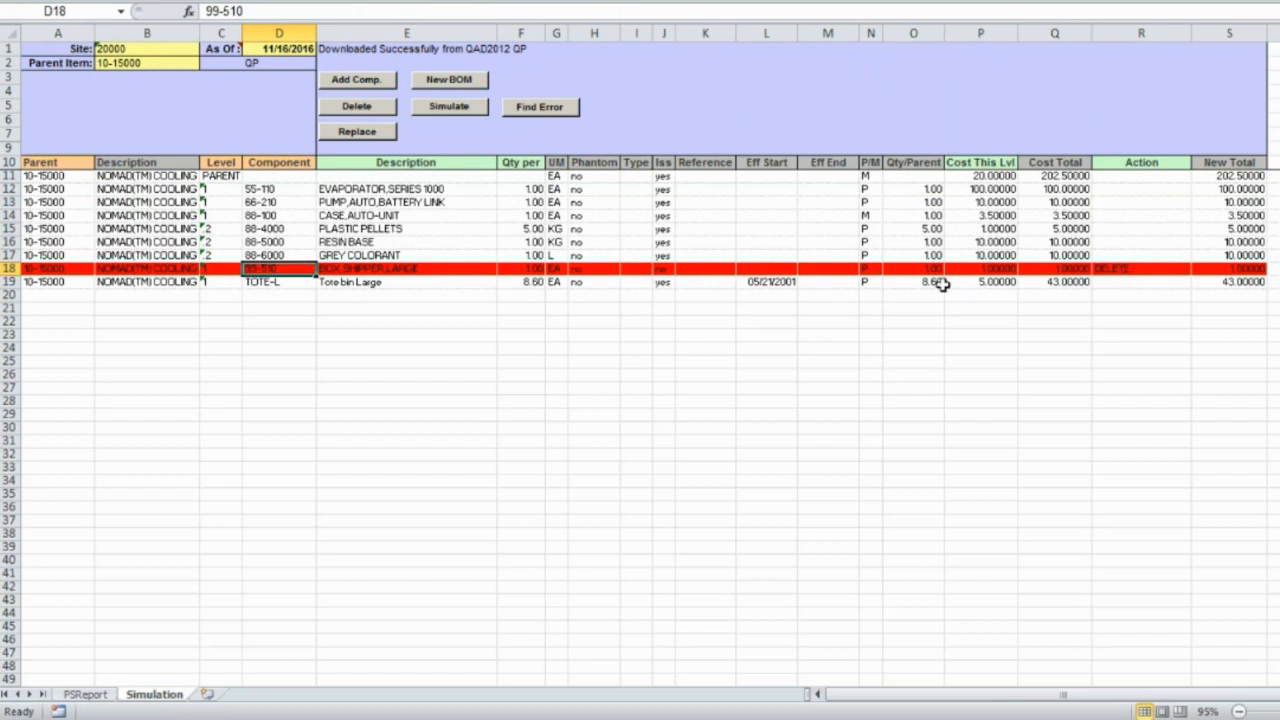
{"action": "left_click", "coordinate": [282, 216]}
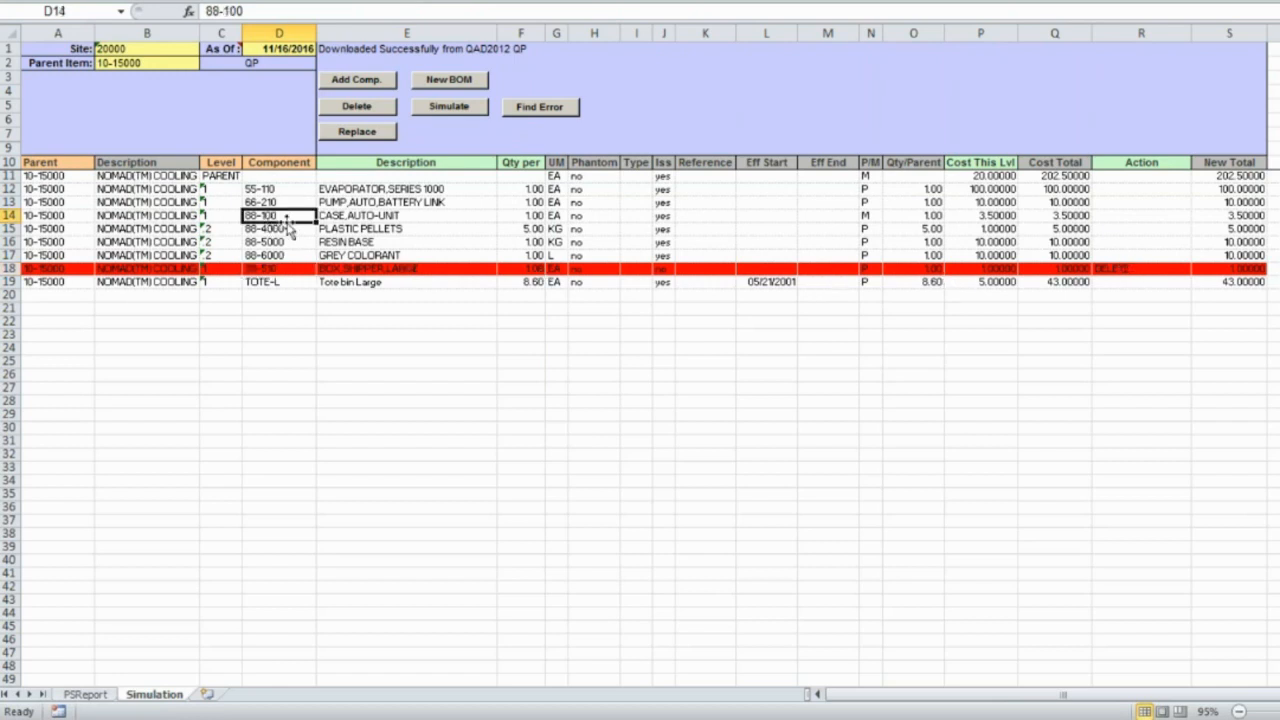
{"action": "left_click", "coordinate": [366, 136]}
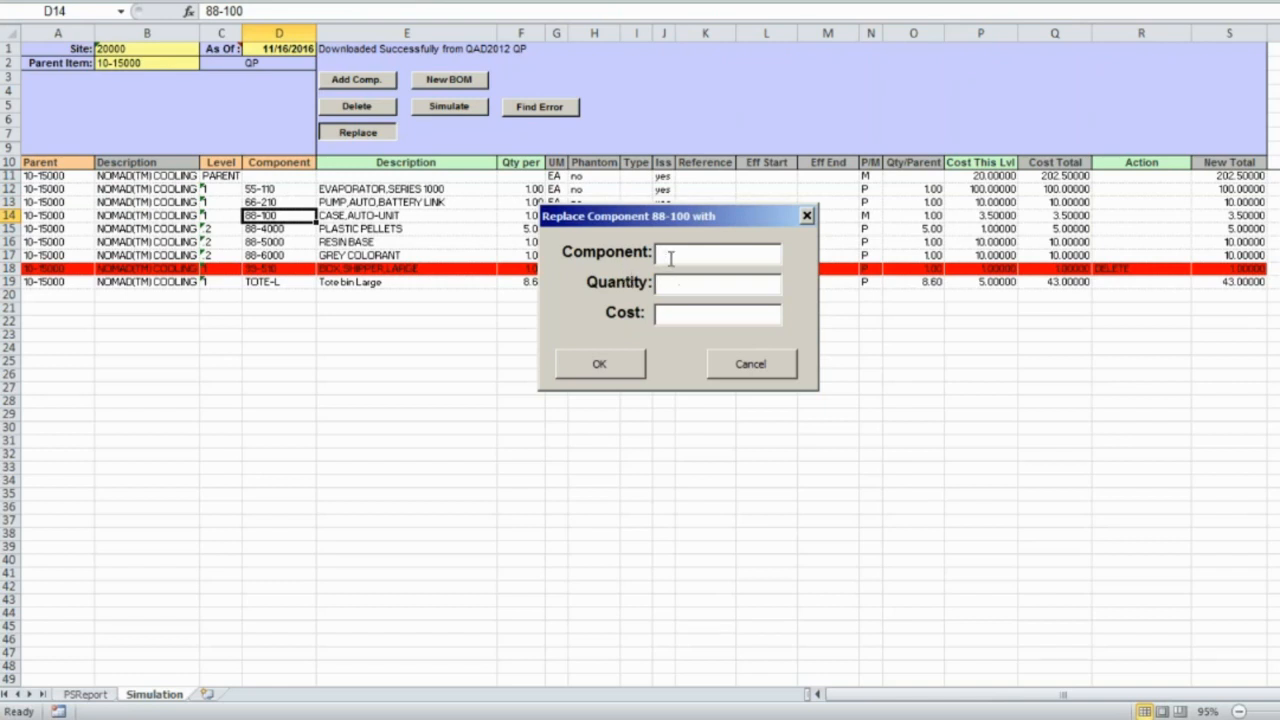
{"action": "type", "text": "88-200"}
{"action": "type", "text": "2"}
{"action": "left_click", "coordinate": [677, 315]}
{"action": "left_click", "coordinate": [615, 363]}
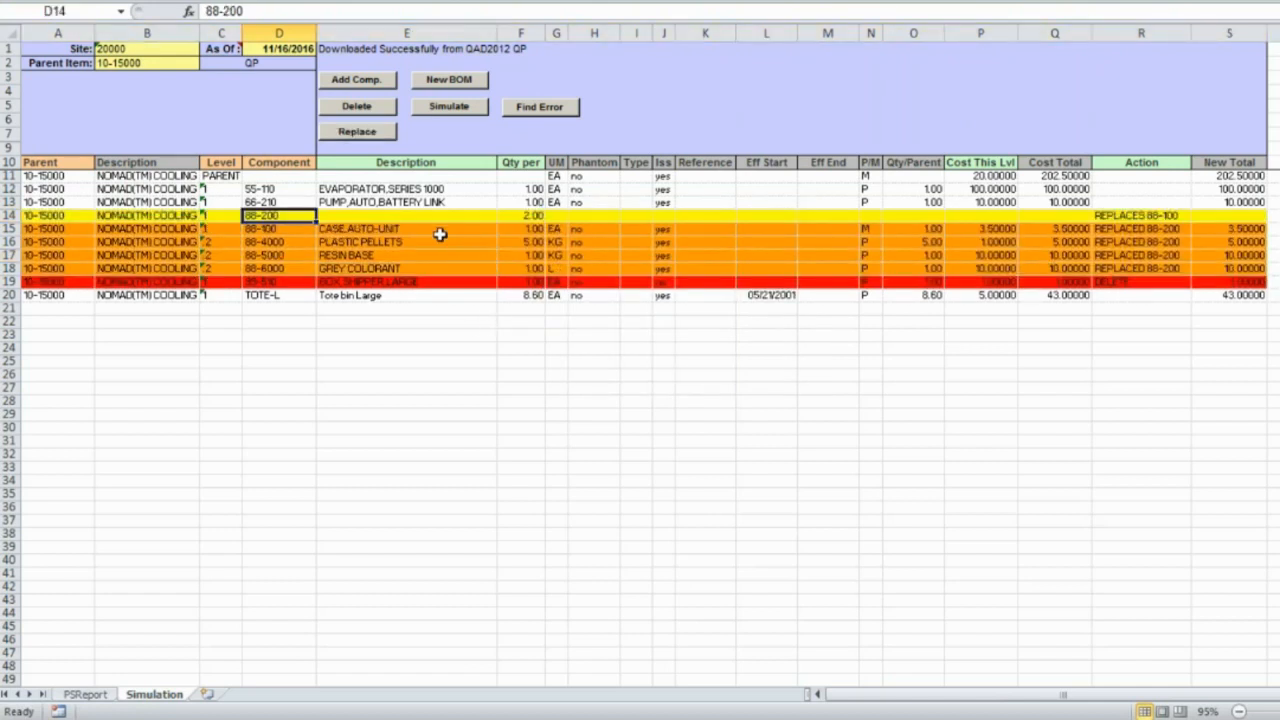
{"action": "left_click", "coordinate": [395, 213]}
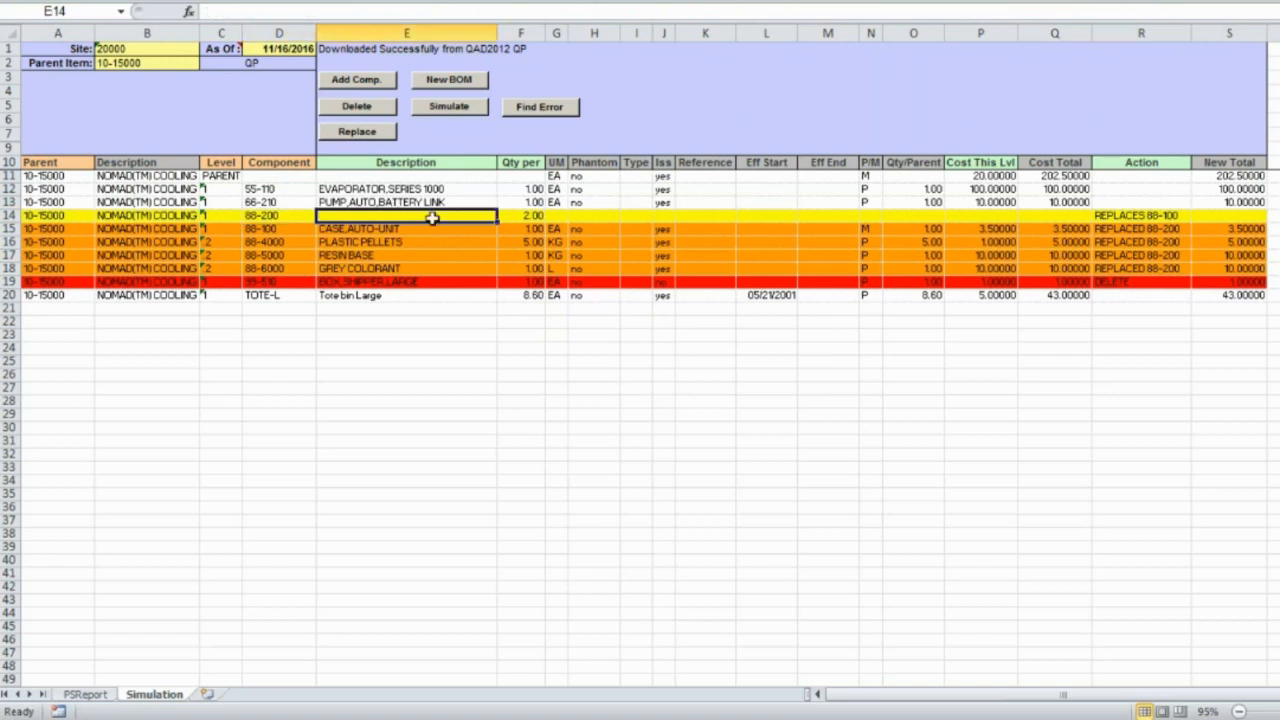
{"action": "left_click", "coordinate": [1165, 216]}
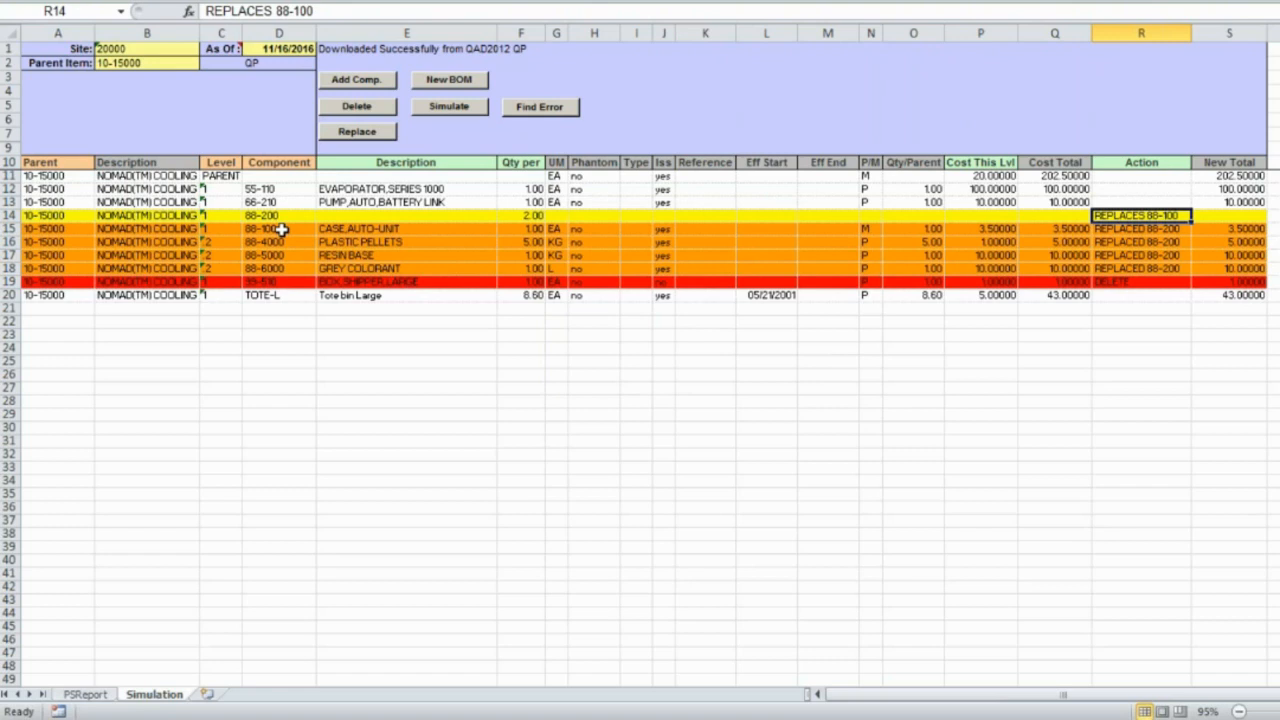
{"action": "left_click_drag", "start_coordinate": [283, 230], "coordinate": [283, 268]}
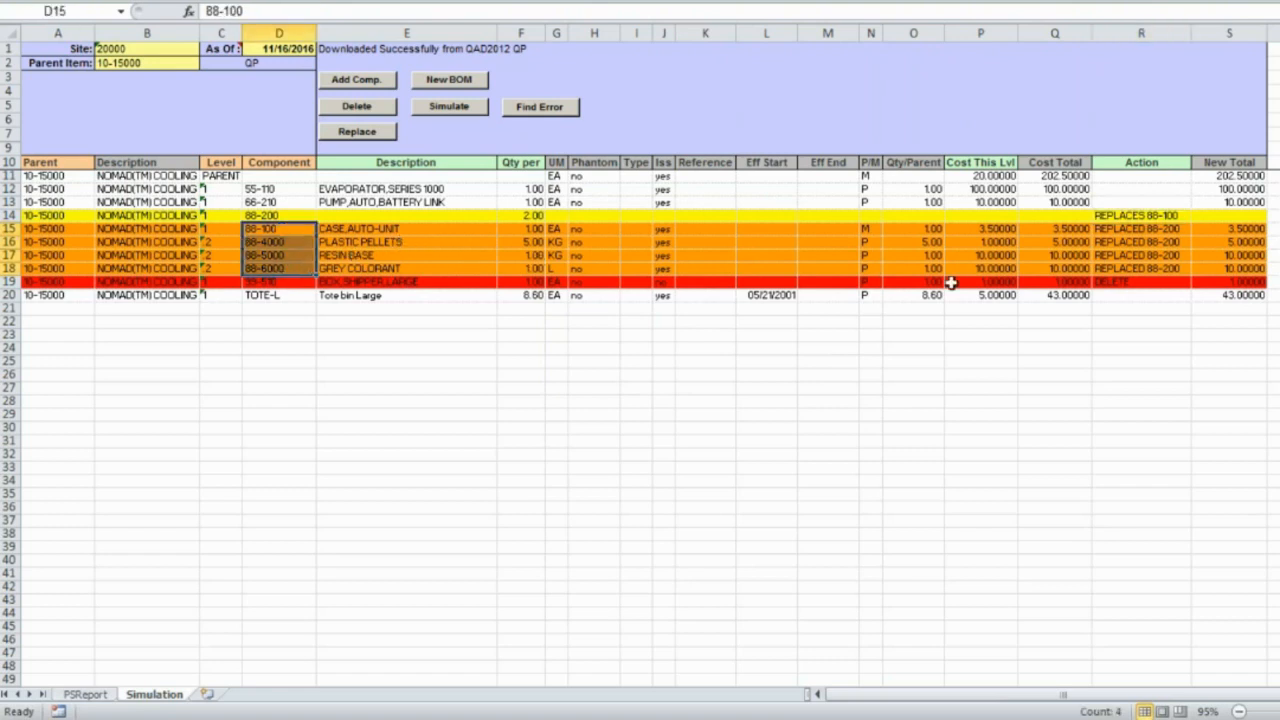
{"action": "left_click", "coordinate": [1125, 230]}
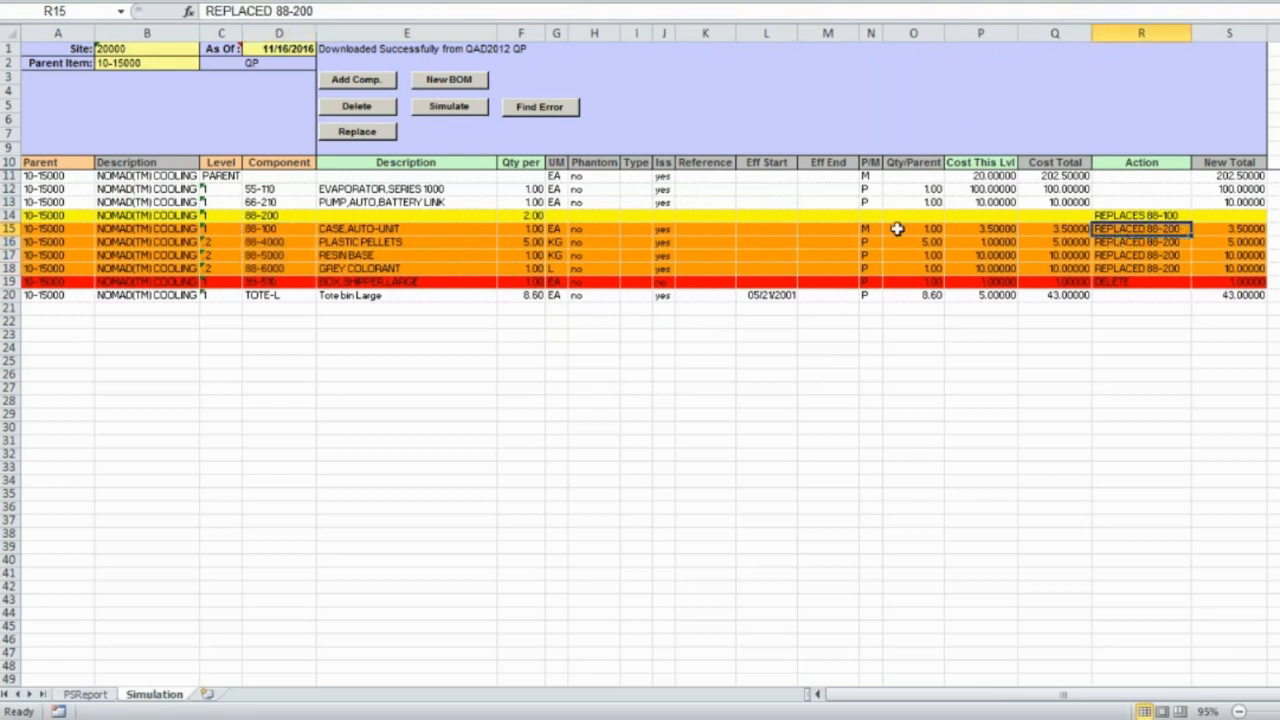
{"action": "left_click", "coordinate": [262, 189]}
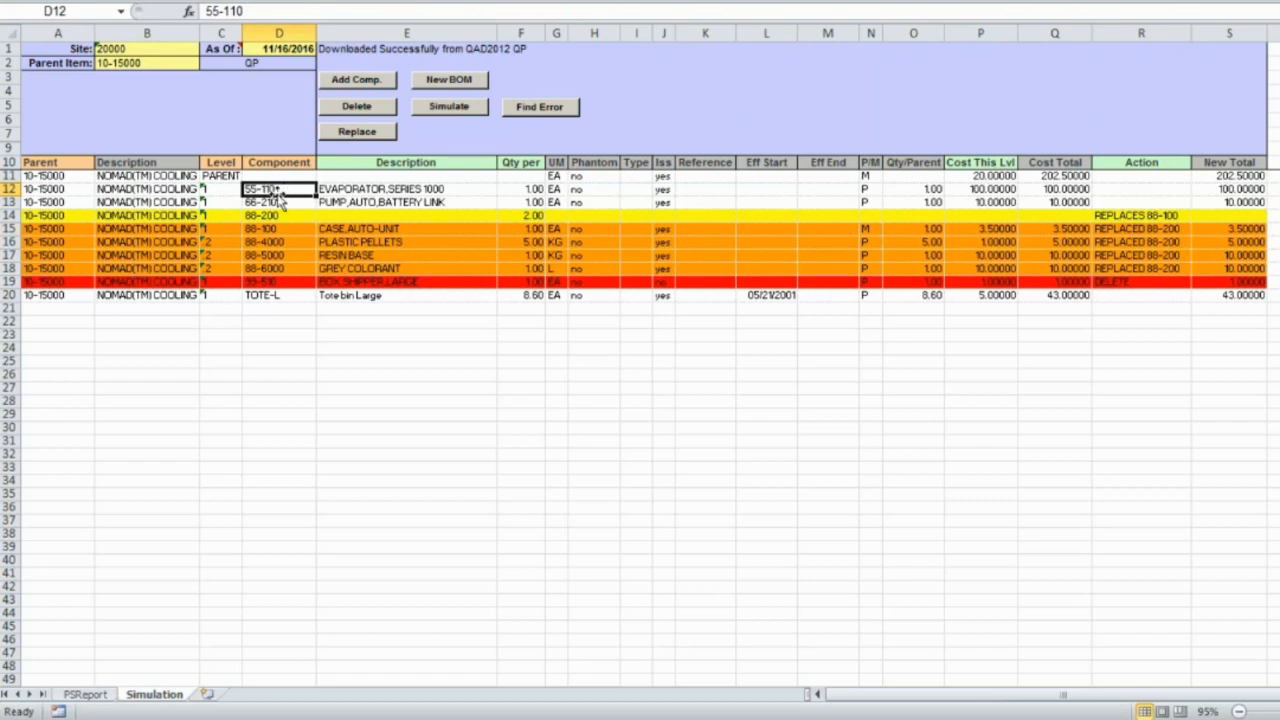
Add component 55-120 under 55-110 with quantity 2.
{"action": "left_click", "coordinate": [358, 81]}
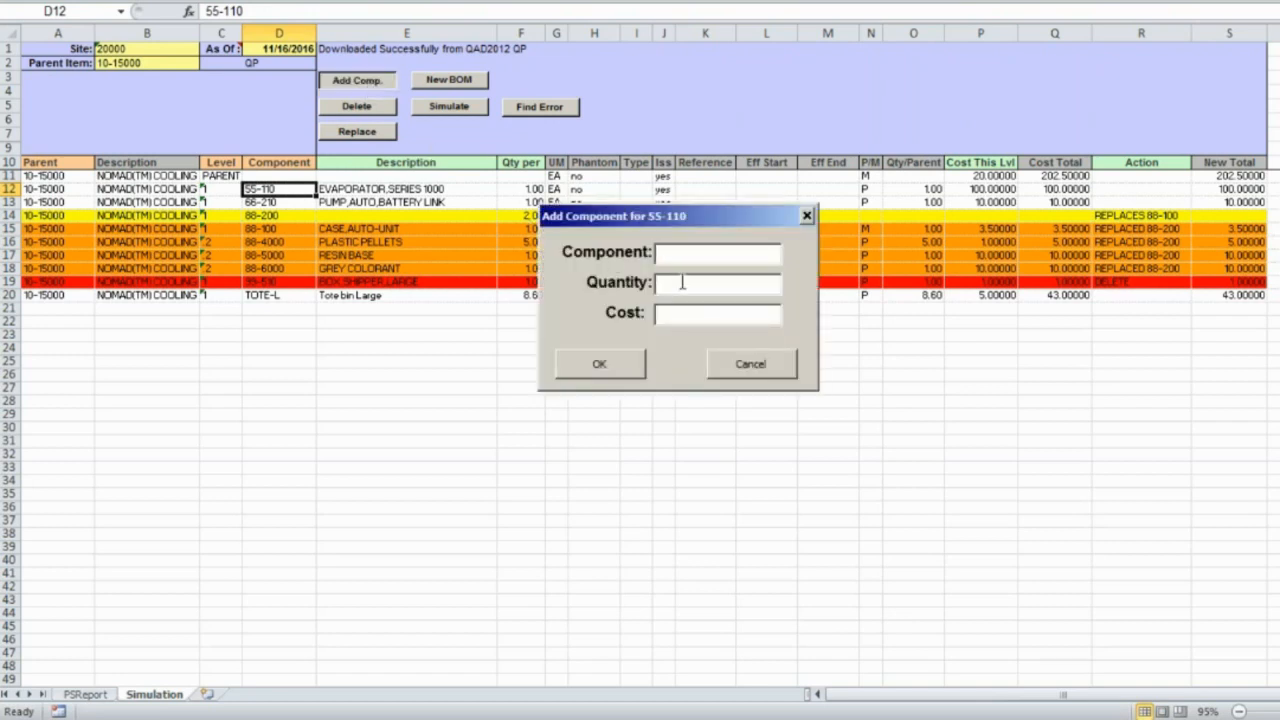
{"action": "type", "text": "55-110"}
{"action": "key", "text": "Tab"}
{"action": "left_click", "coordinate": [704, 254]}
{"action": "key", "text": "BackSpace"}
{"action": "key", "text": "BackSpace"}
{"action": "type", "text": "20"}
{"action": "key", "text": "Tab"}
{"action": "type", "text": "2"}
{"action": "left_click", "coordinate": [672, 315]}
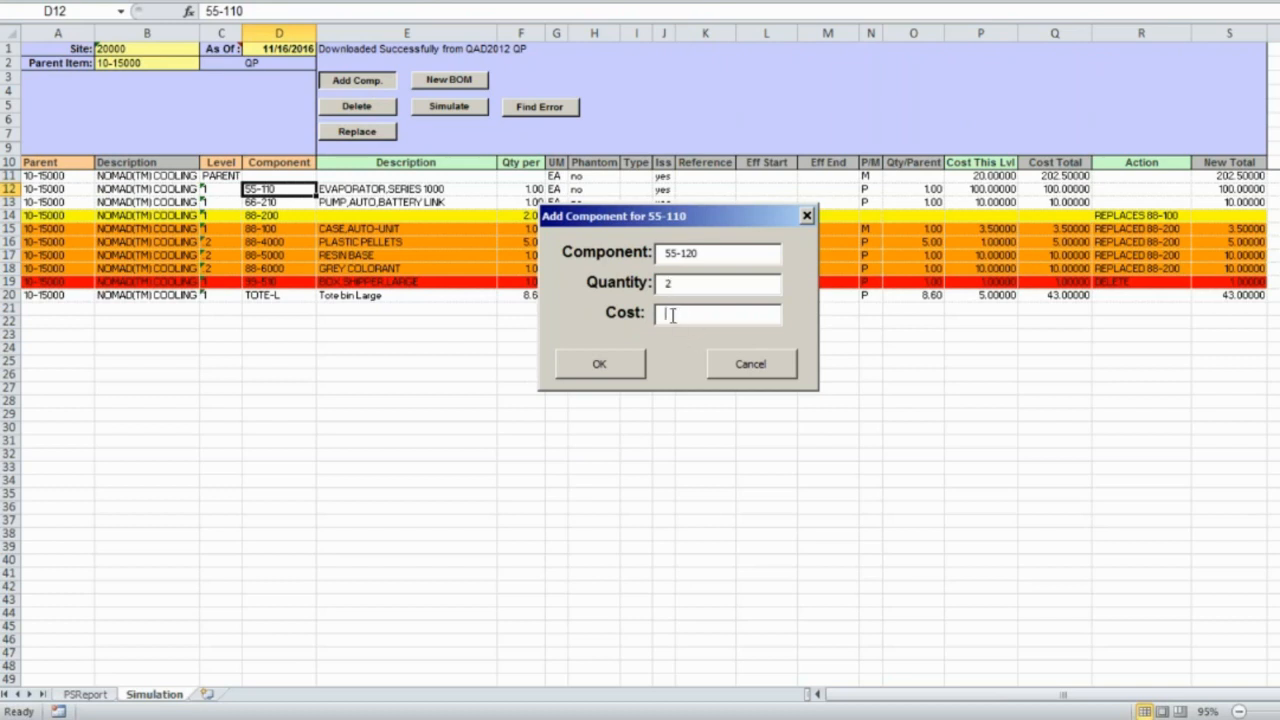
{"action": "left_click", "coordinate": [618, 370]}
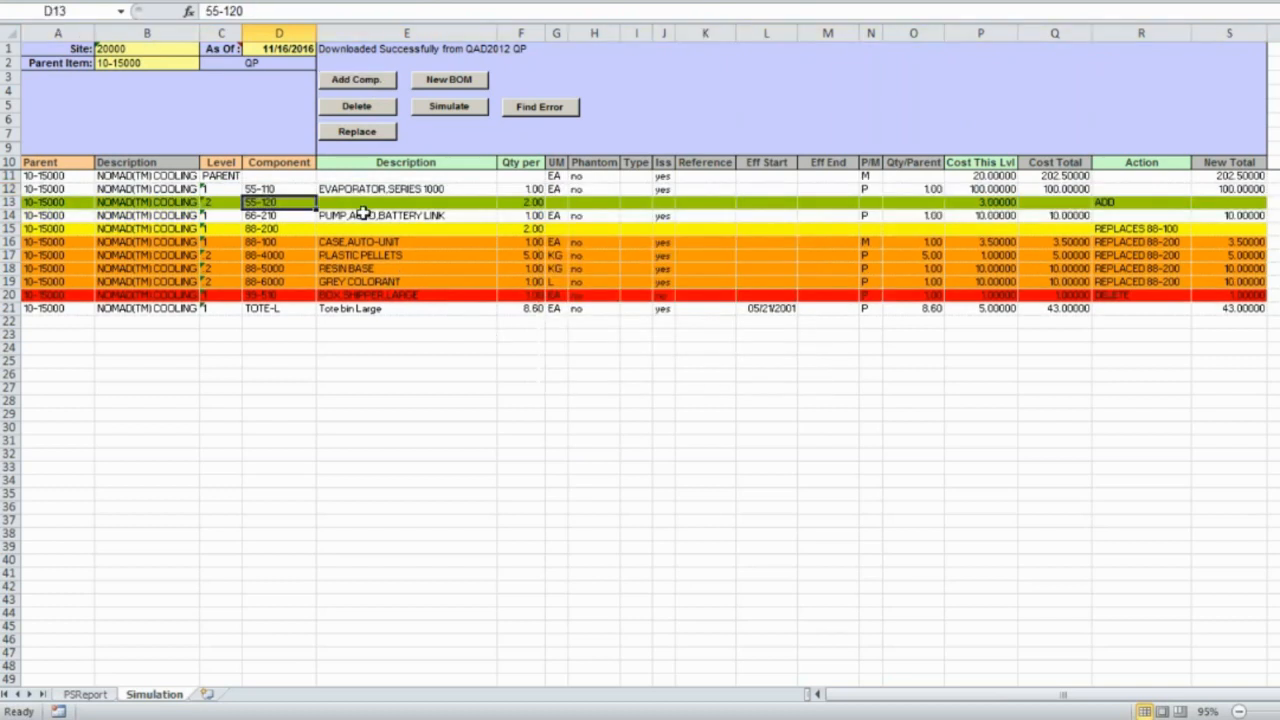
Add component 55-130 under 55-110 with quantity 3 and cost 10.
{"action": "left_click", "coordinate": [277, 191]}
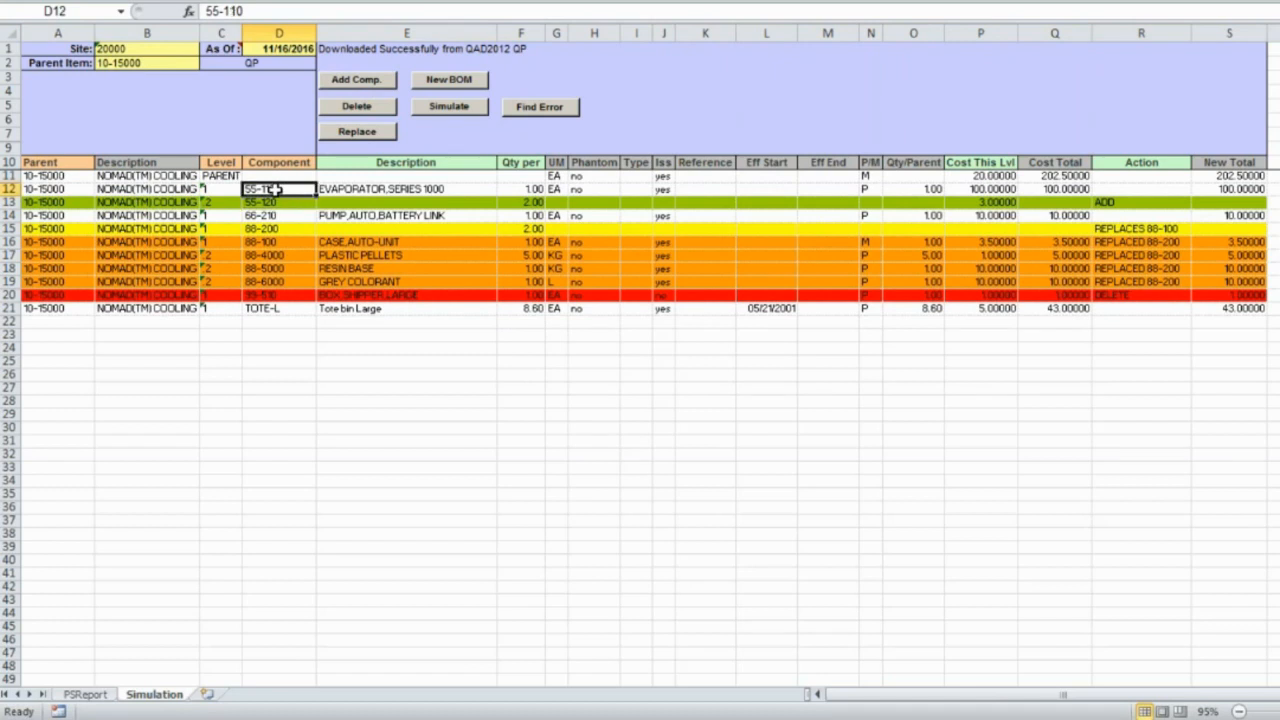
{"action": "left_click", "coordinate": [366, 86]}
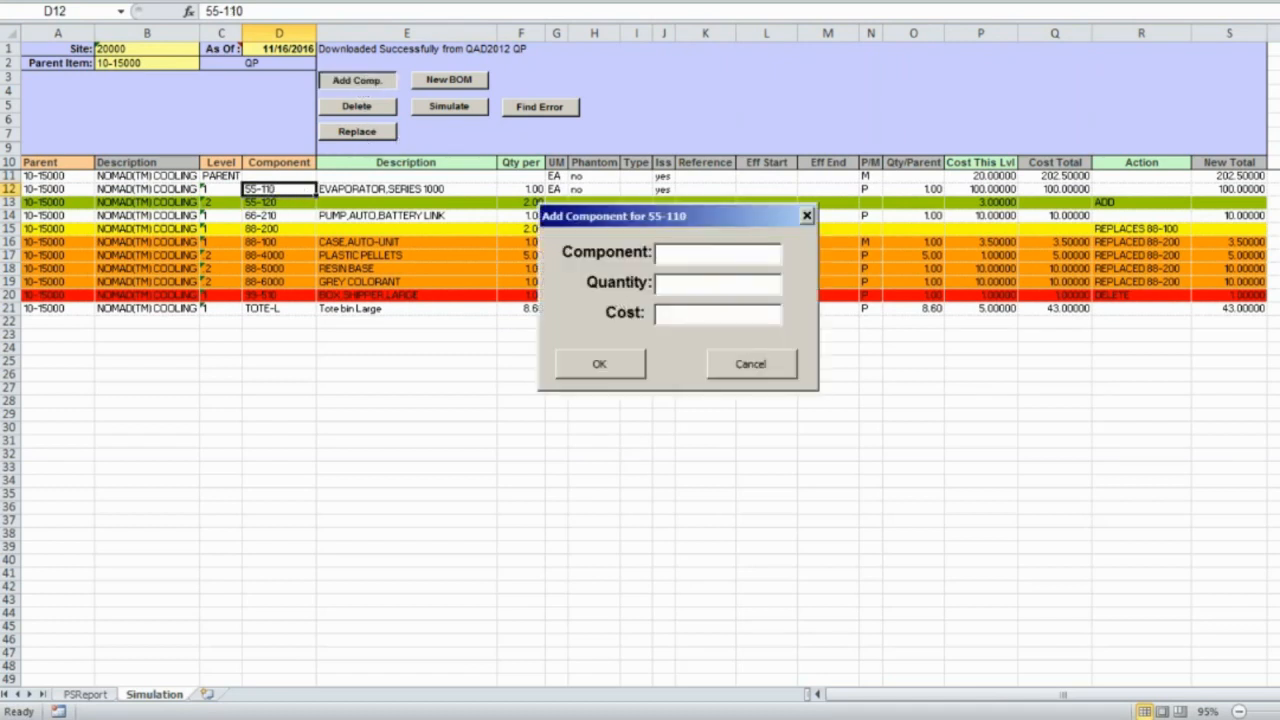
{"action": "type", "text": "55-130"}
{"action": "key", "text": "Tab"}
{"action": "type", "text": "3"}
{"action": "key", "text": "Tab"}
{"action": "type", "text": "10"}
{"action": "left_click", "coordinate": [600, 364]}
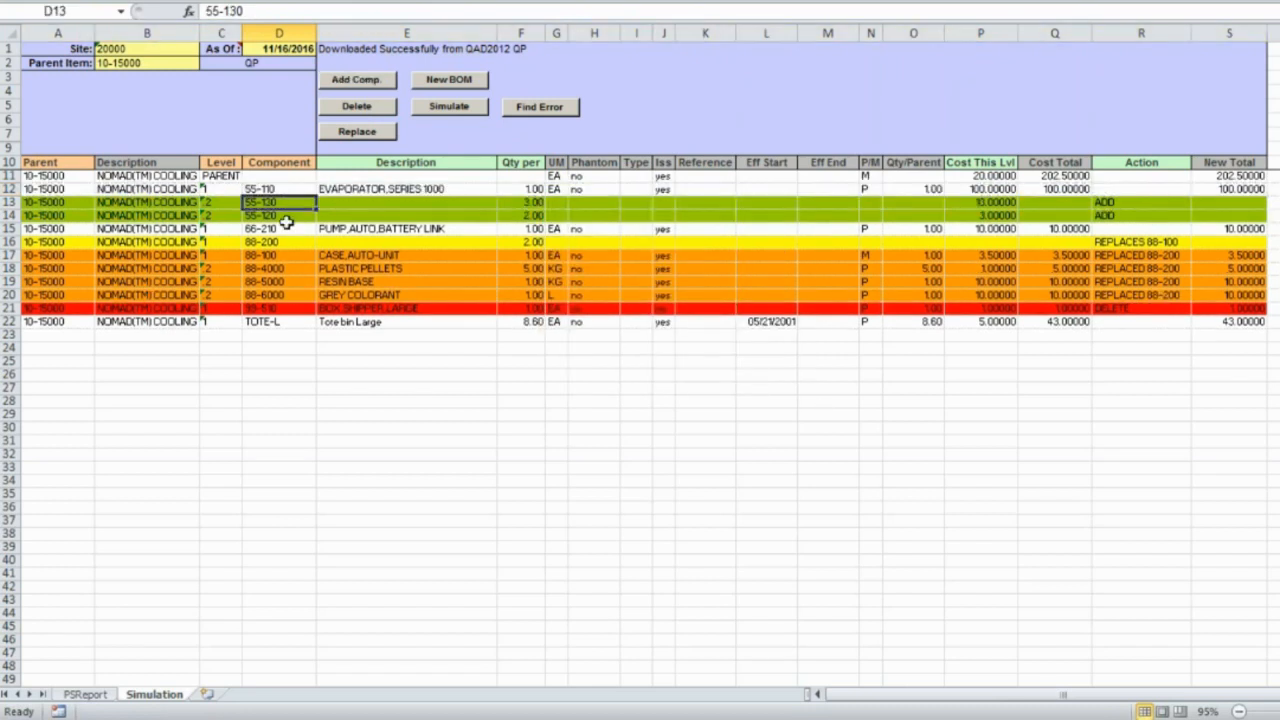
Add component 55-140 under 55-110 with quantity 4 and cost 6.
{"action": "left_click", "coordinate": [270, 190]}
{"action": "left_click", "coordinate": [358, 81]}
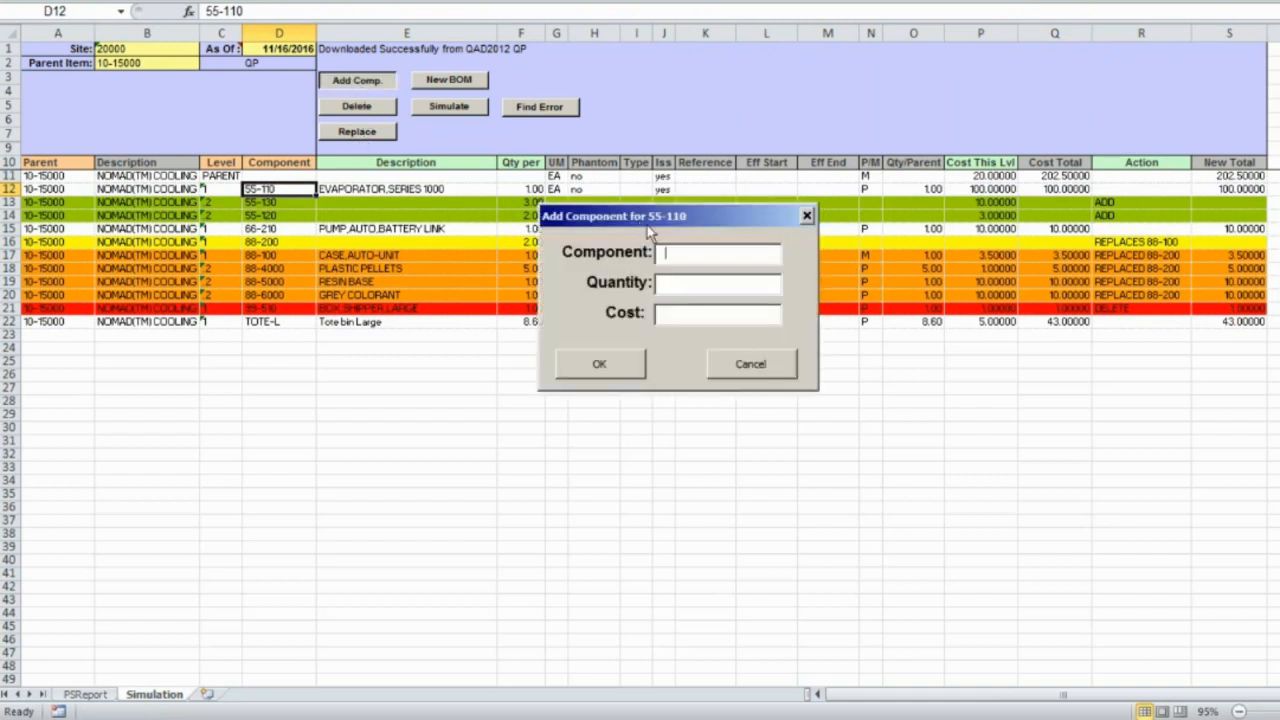
{"action": "type", "text": "55-140"}
{"action": "key", "text": "Tab"}
{"action": "type", "text": "4"}
{"action": "key", "text": "Tab"}
{"action": "type", "text": "6"}
{"action": "left_click", "coordinate": [626, 366]}
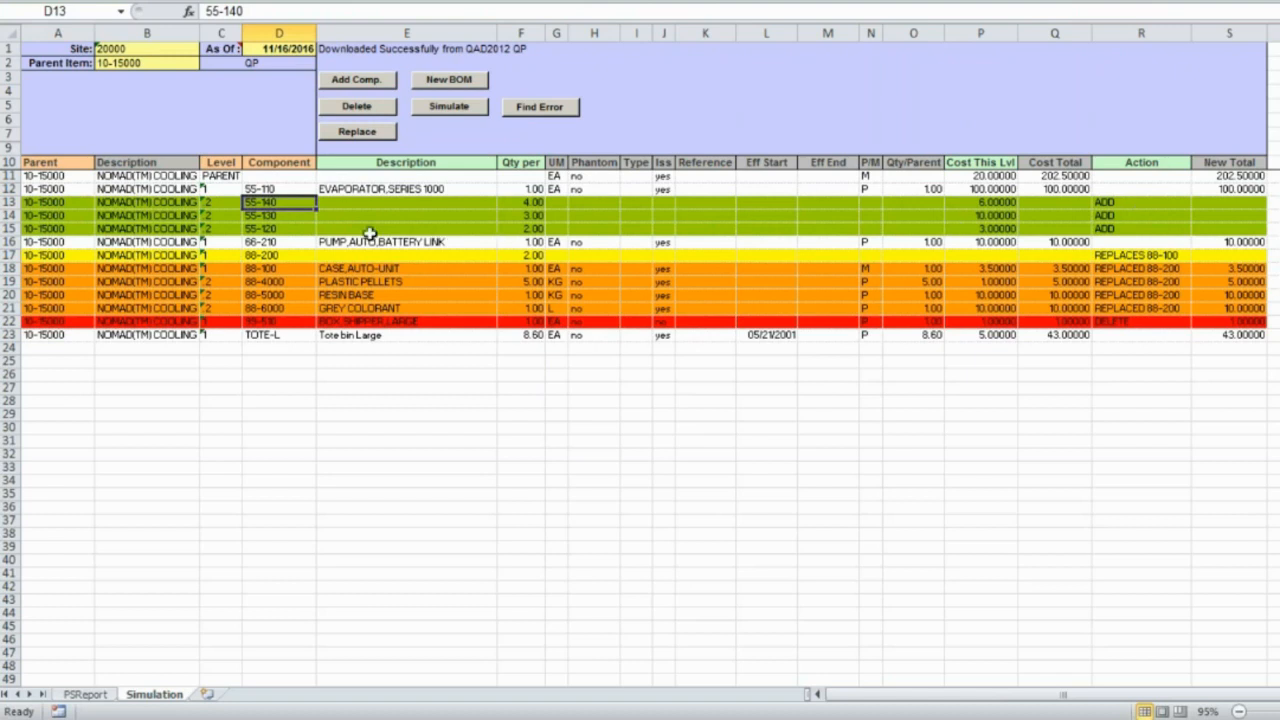
Enter 'test item' as the description of 55-130 in cell E14.
{"action": "left_click", "coordinate": [342, 216]}
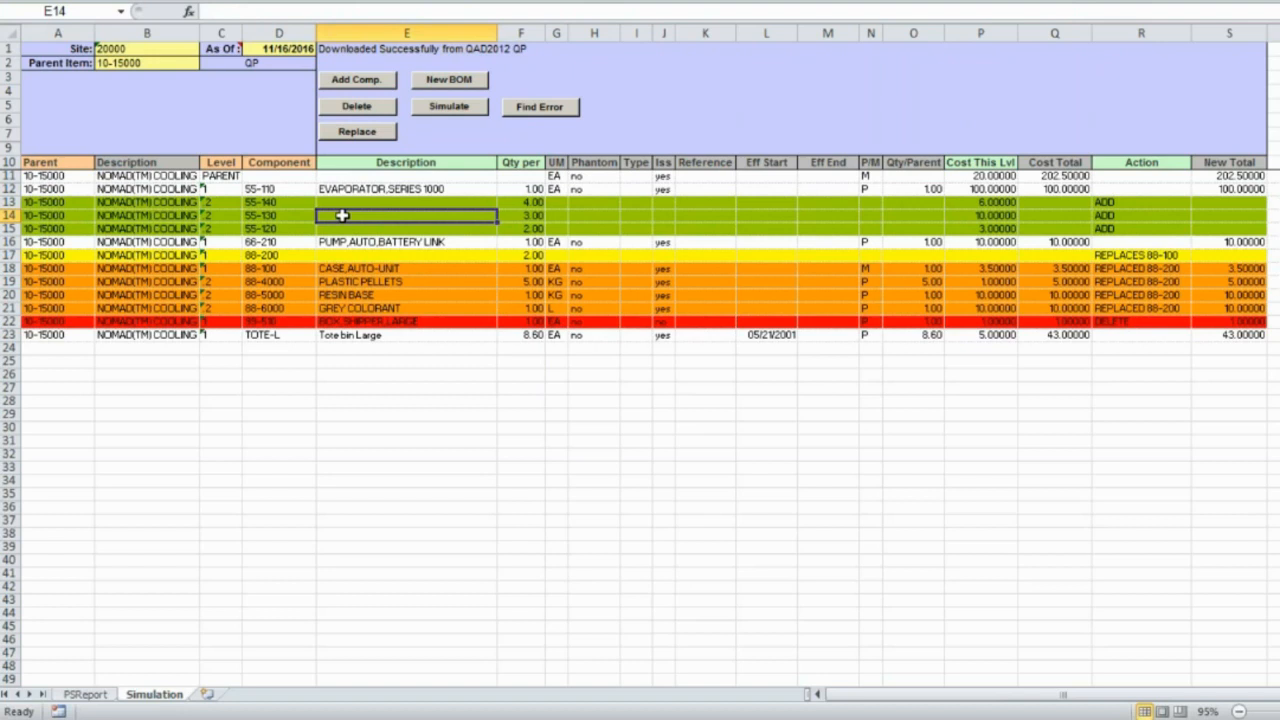
{"action": "type", "text": "test"}
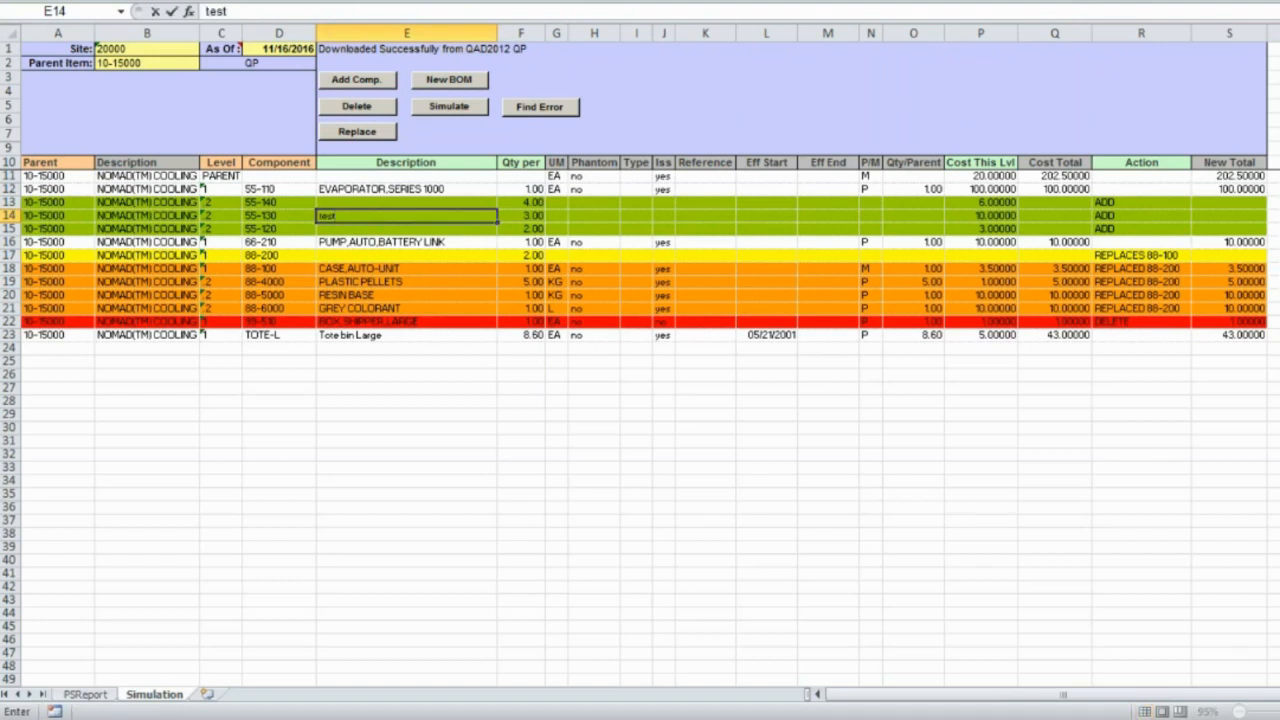
{"action": "type", "text": " item"}
{"action": "key", "text": "Return"}
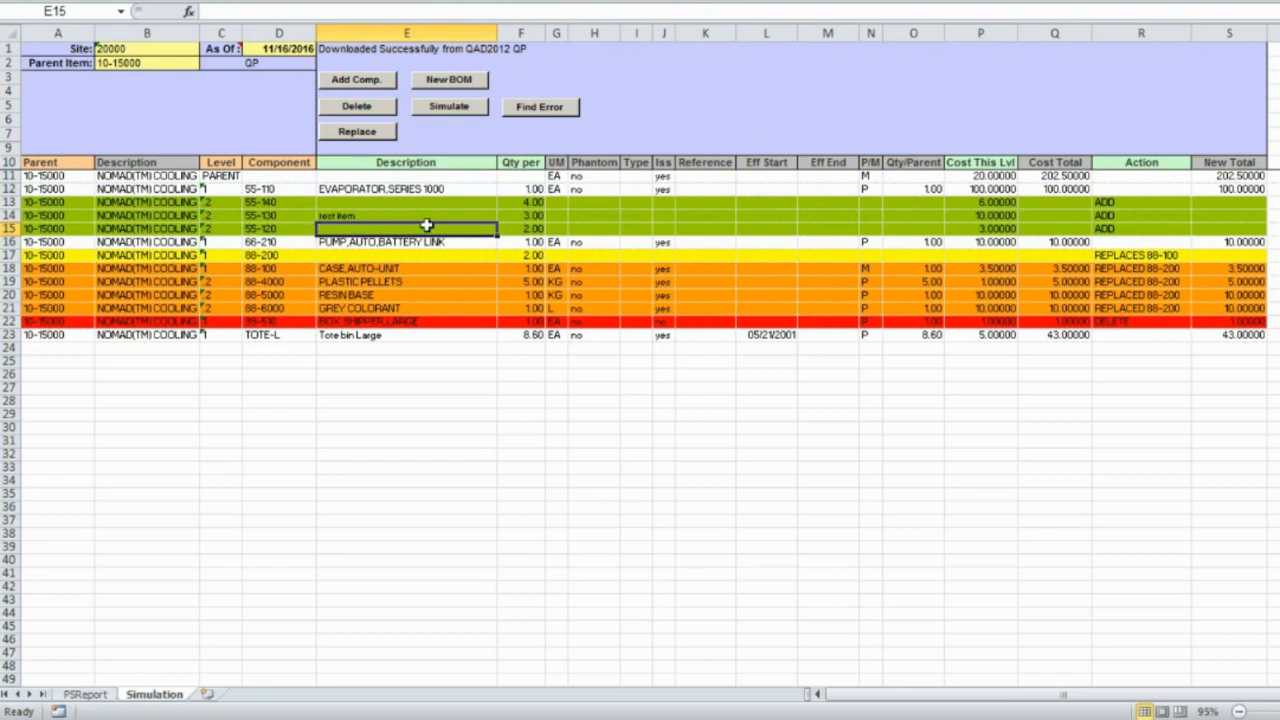
Run the simulation and close the status window once the New Total shows 342.00000.
{"action": "left_click", "coordinate": [447, 110]}
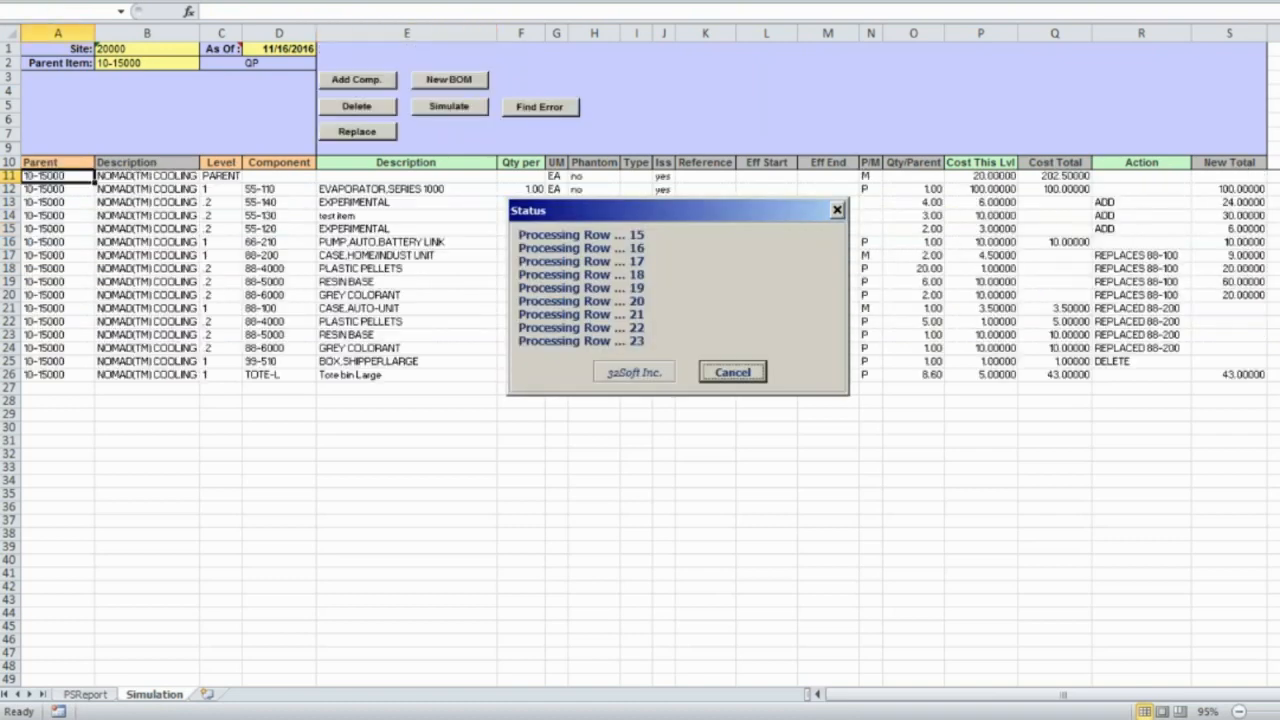
{"action": "left_click_drag", "start_coordinate": [646, 226], "coordinate": [658, 358]}
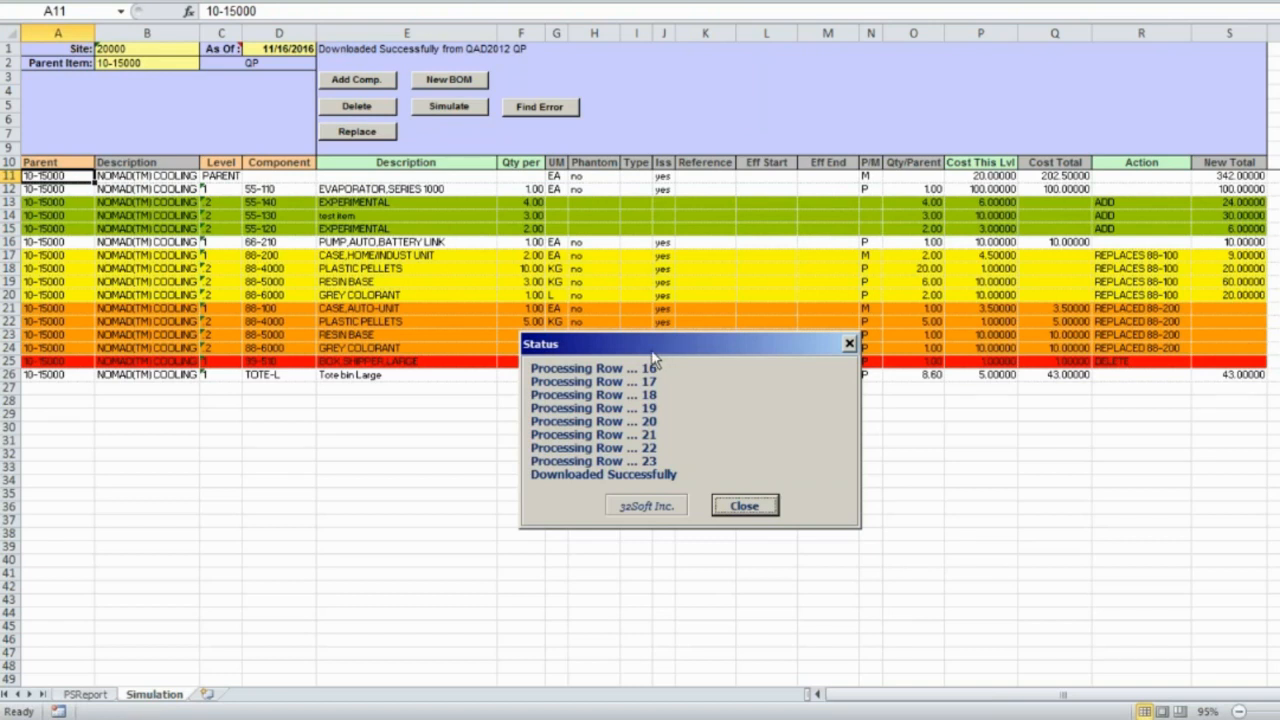
{"action": "left_click", "coordinate": [744, 507]}
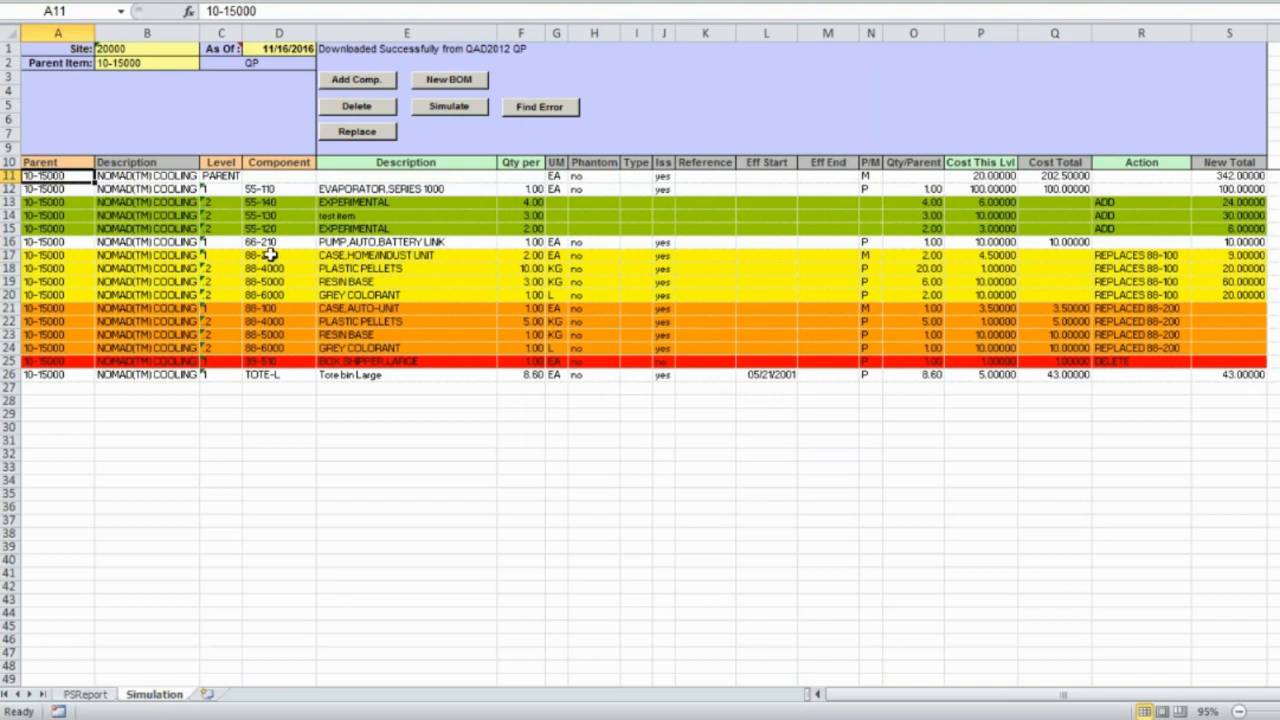
{"action": "left_click_drag", "start_coordinate": [268, 255], "coordinate": [277, 297]}
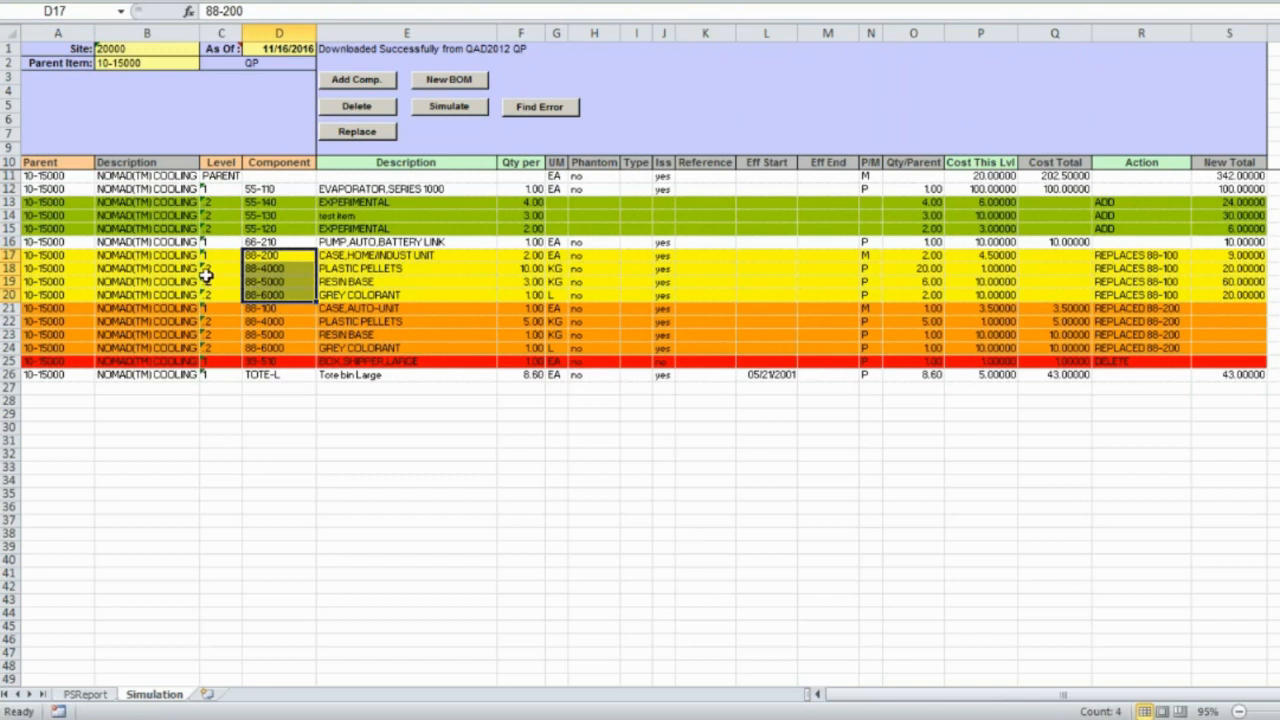
{"action": "left_click", "coordinate": [350, 199]}
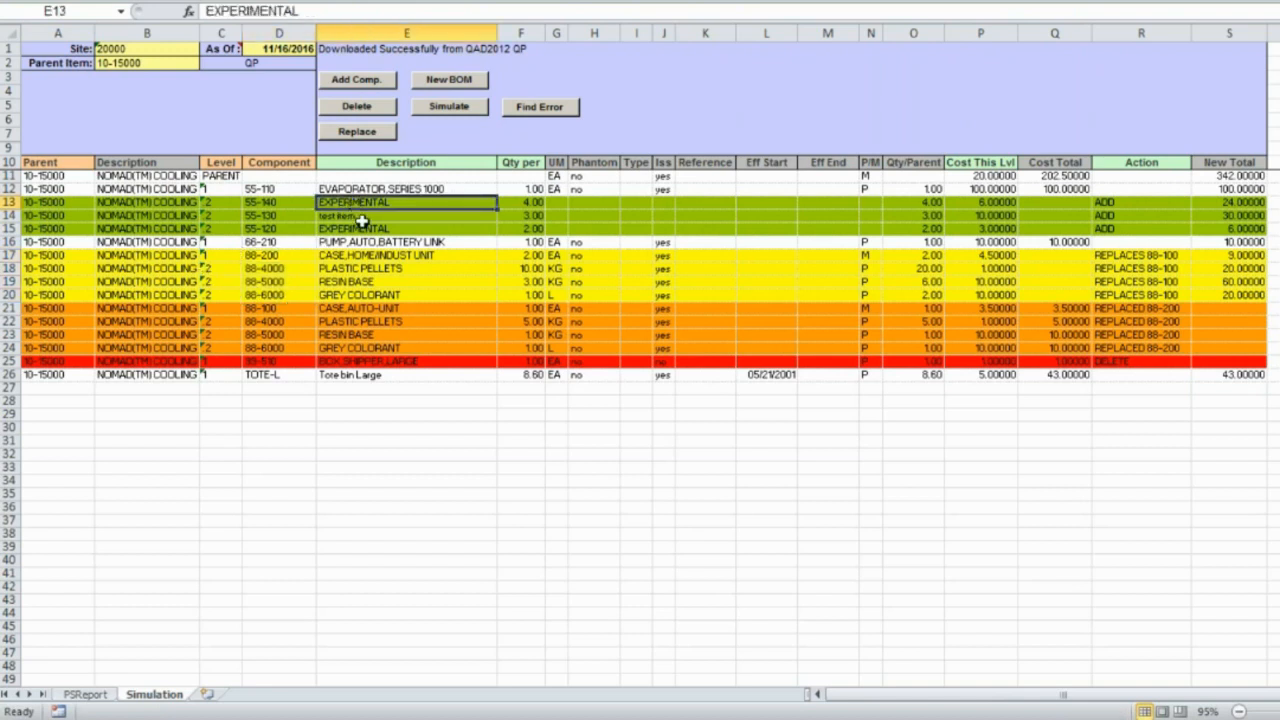
{"action": "left_click", "coordinate": [358, 216]}
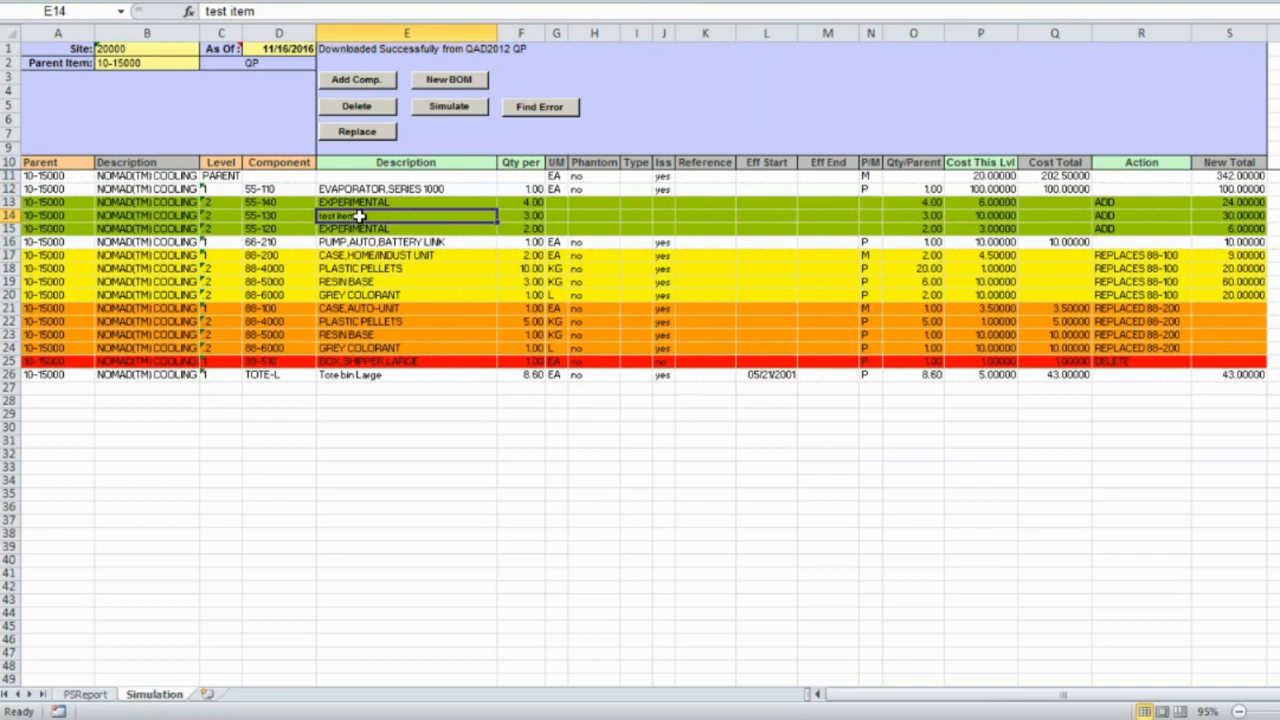
{"action": "left_click", "coordinate": [1054, 188]}
{"action": "left_click", "coordinate": [1228, 190]}
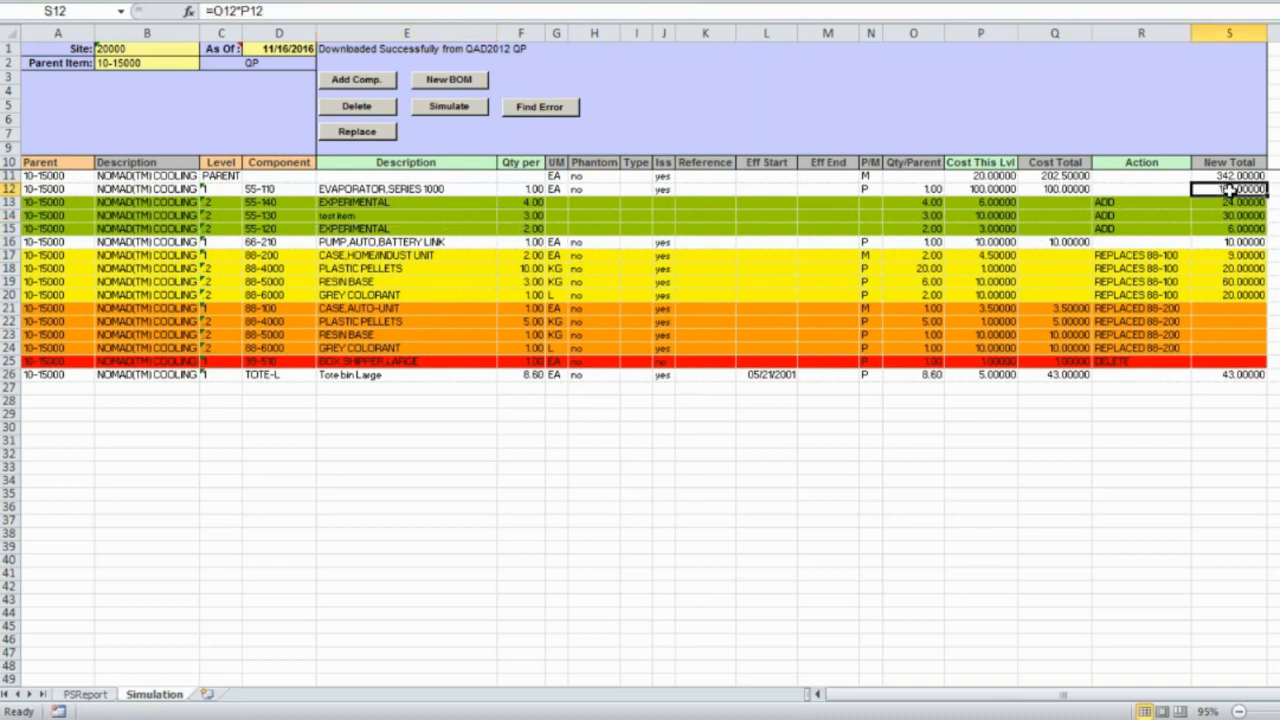
{"action": "left_click", "coordinate": [1072, 241]}
{"action": "left_click", "coordinate": [1200, 245]}
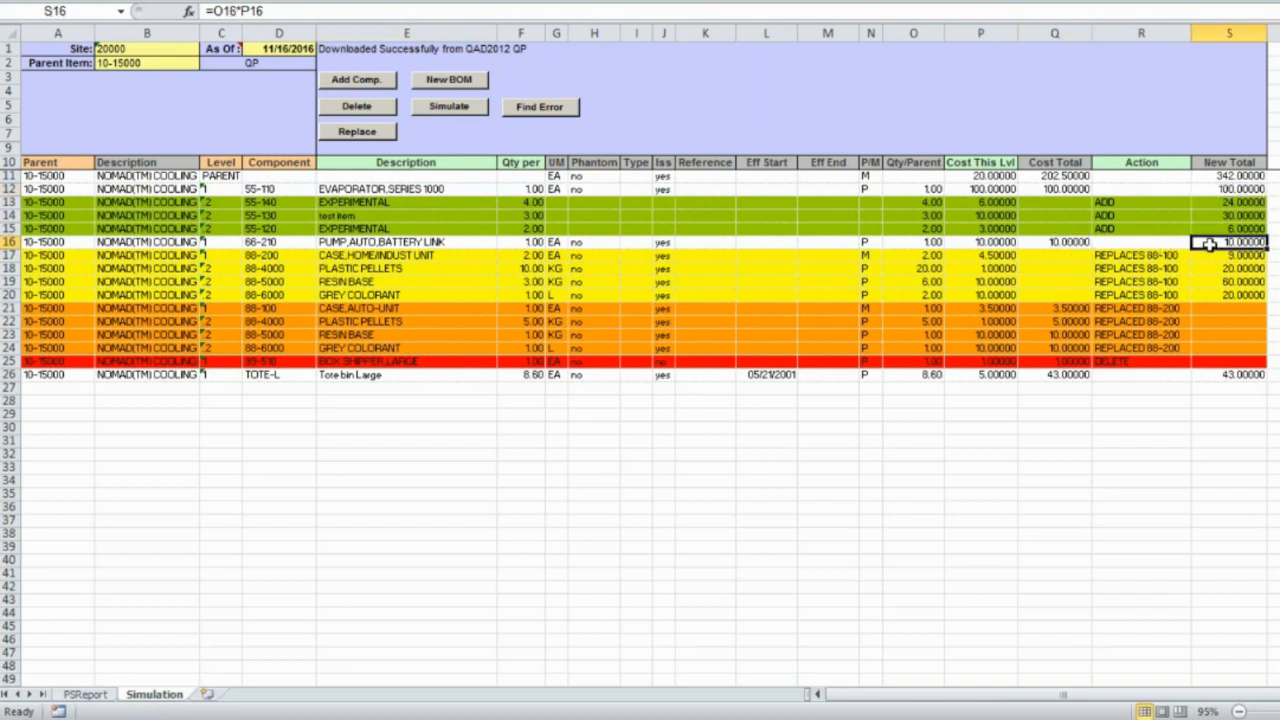
{"action": "left_click", "coordinate": [1062, 378]}
{"action": "left_click", "coordinate": [1227, 378]}
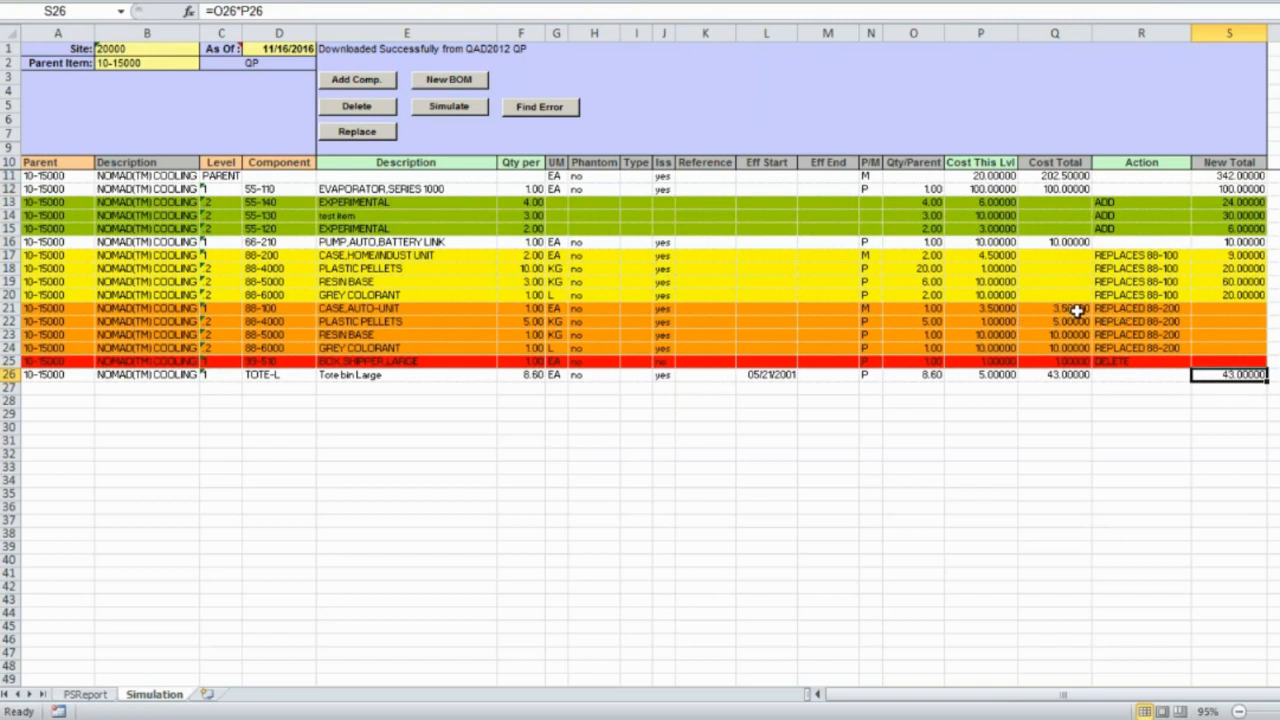
{"action": "left_click_drag", "start_coordinate": [1076, 311], "coordinate": [1077, 347]}
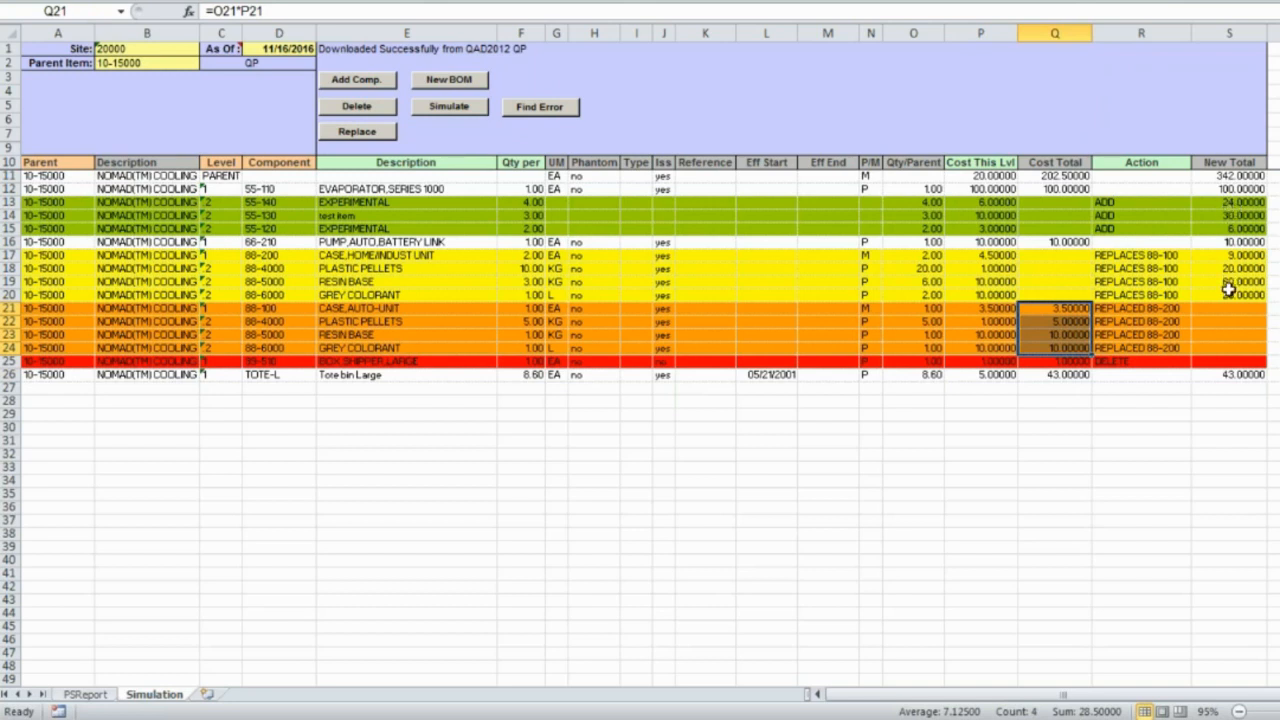
{"action": "left_click", "coordinate": [1222, 176]}
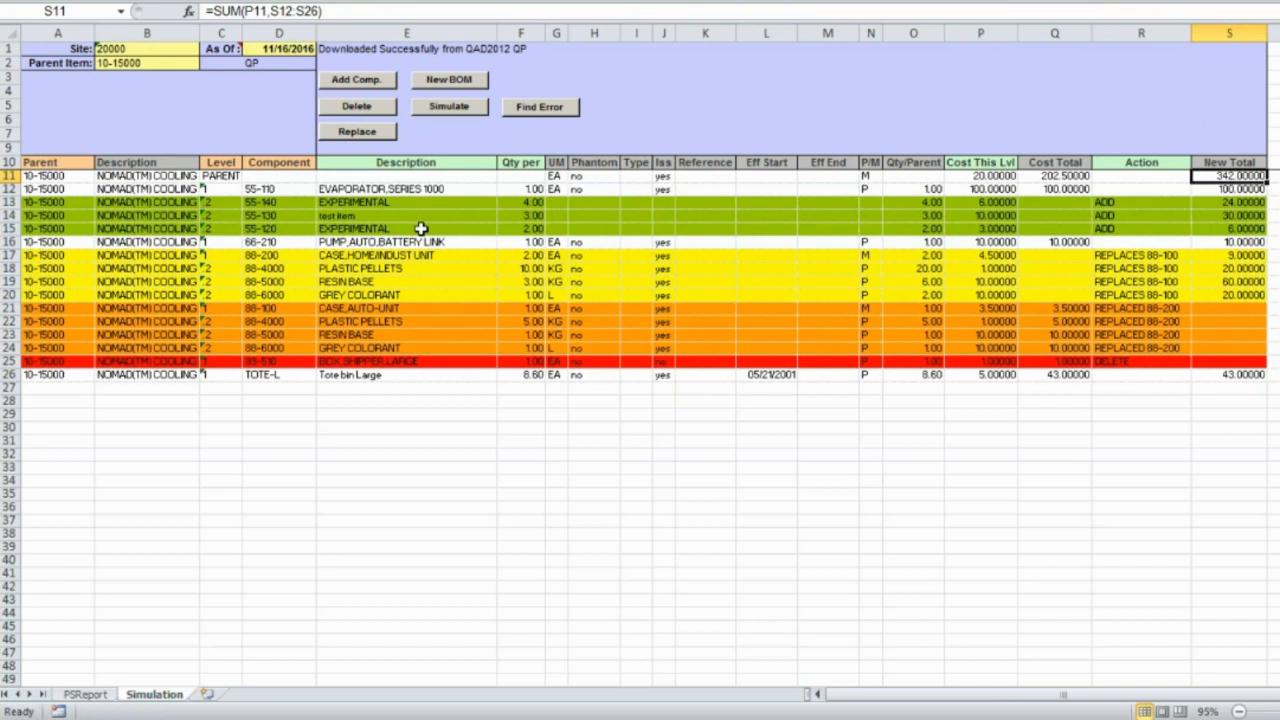
Add component 55-150 under 55-140 with quantity 5 and cost 6.
{"action": "left_click", "coordinate": [286, 202]}
{"action": "left_click", "coordinate": [368, 82]}
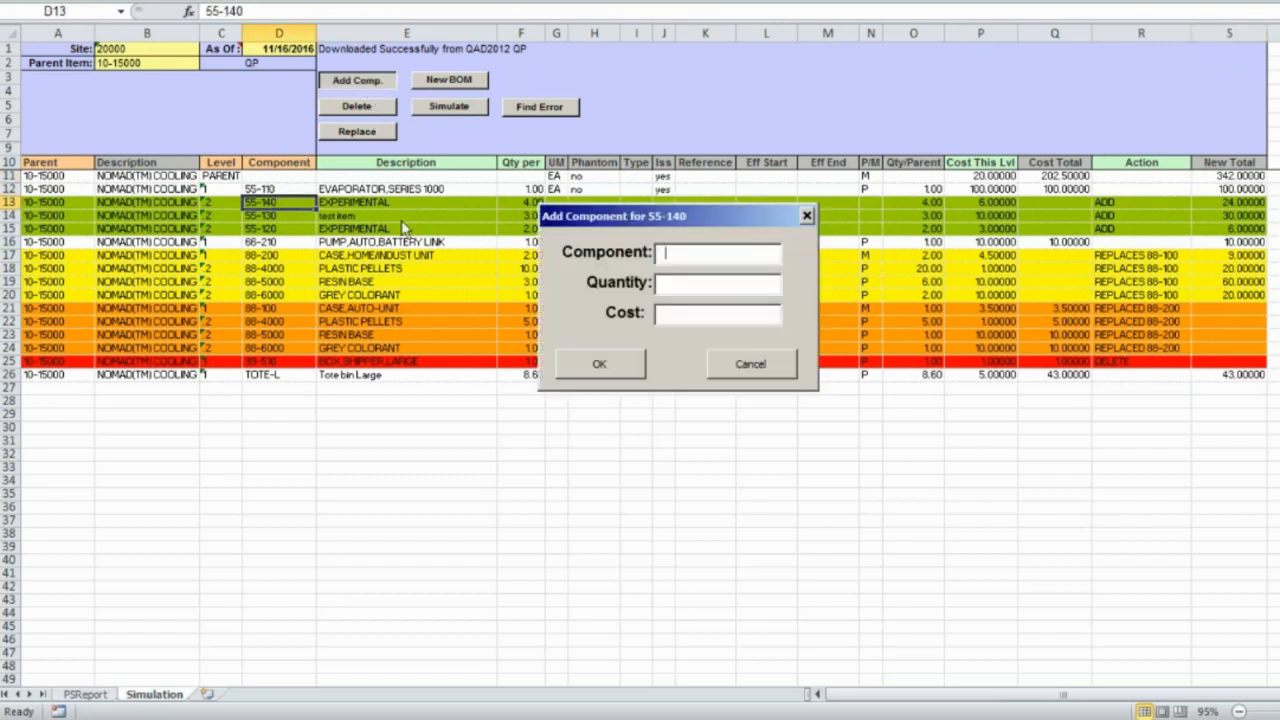
{"action": "type", "text": "55-150"}
{"action": "key", "text": "Tab"}
{"action": "type", "text": "5"}
{"action": "key", "text": "Tab"}
{"action": "type", "text": "6"}
{"action": "left_click", "coordinate": [605, 364]}
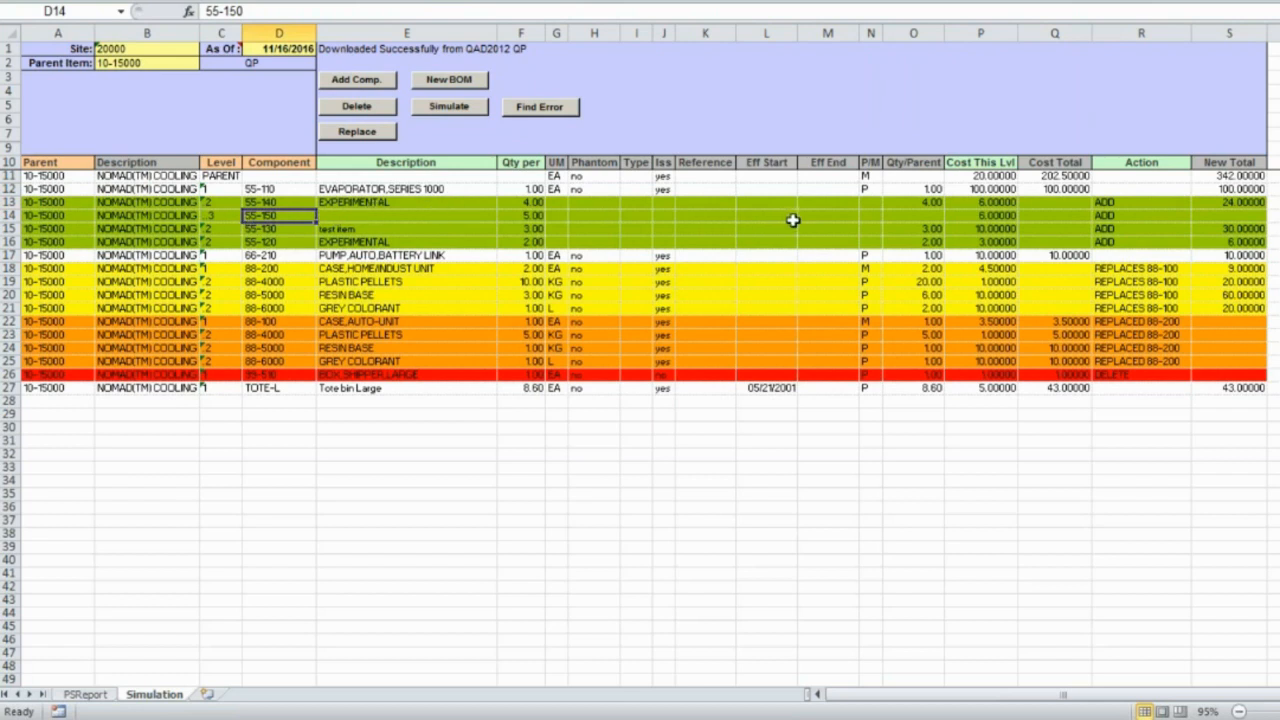
{"action": "left_click", "coordinate": [276, 204]}
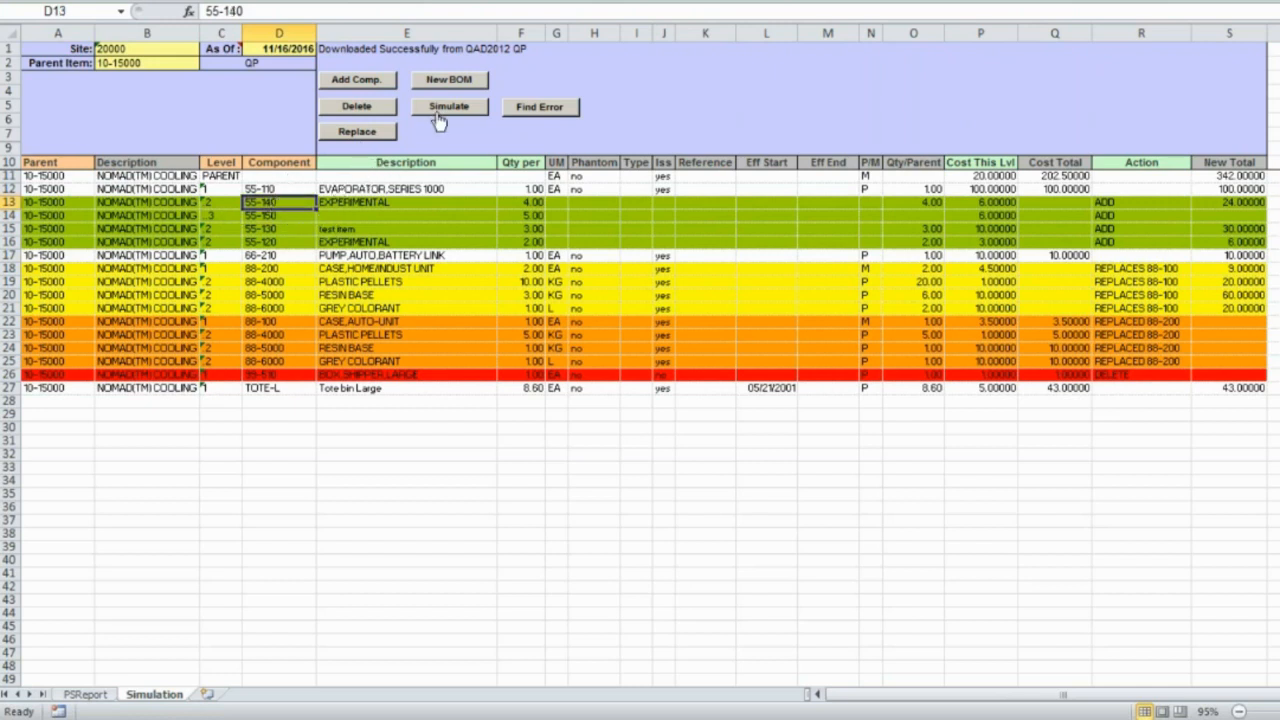
Delete 55-140 and its 55-150 child, confirming with Yes.
{"action": "left_click", "coordinate": [388, 110]}
{"action": "left_click", "coordinate": [697, 372]}
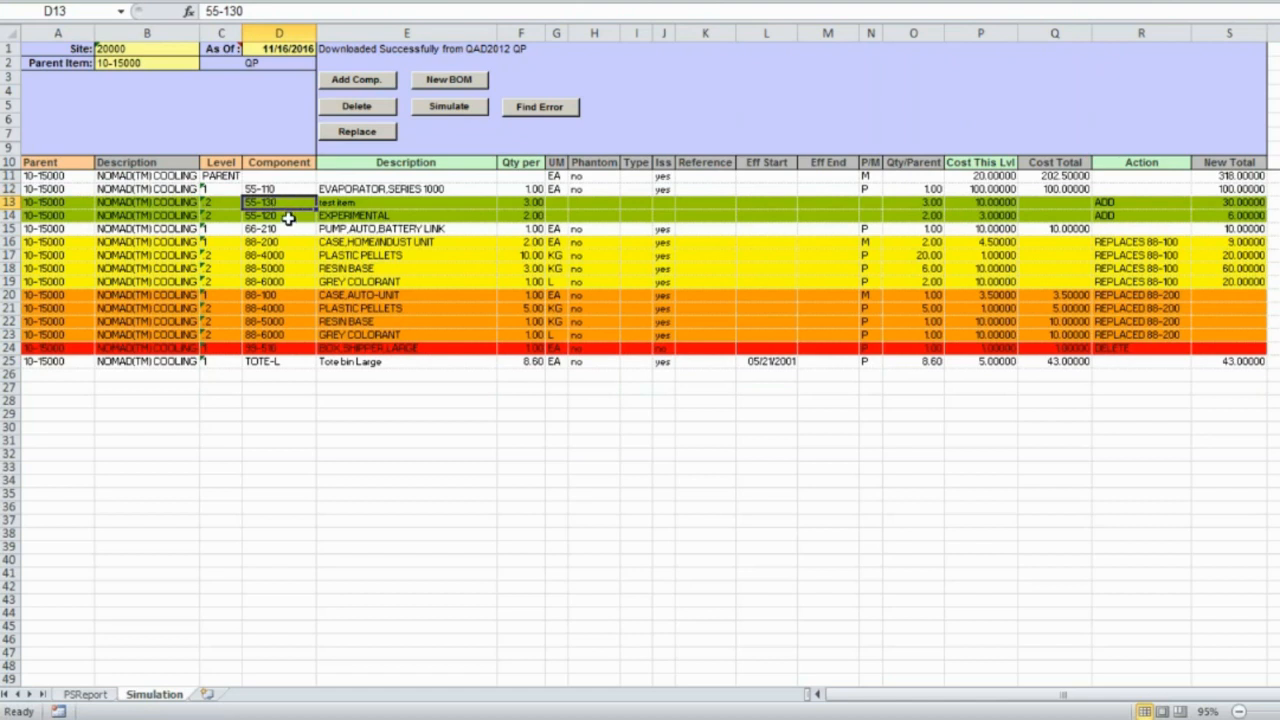
Replace 55-120 with 55-122 at quantity 2 and cost 3.
{"action": "left_click", "coordinate": [287, 218]}
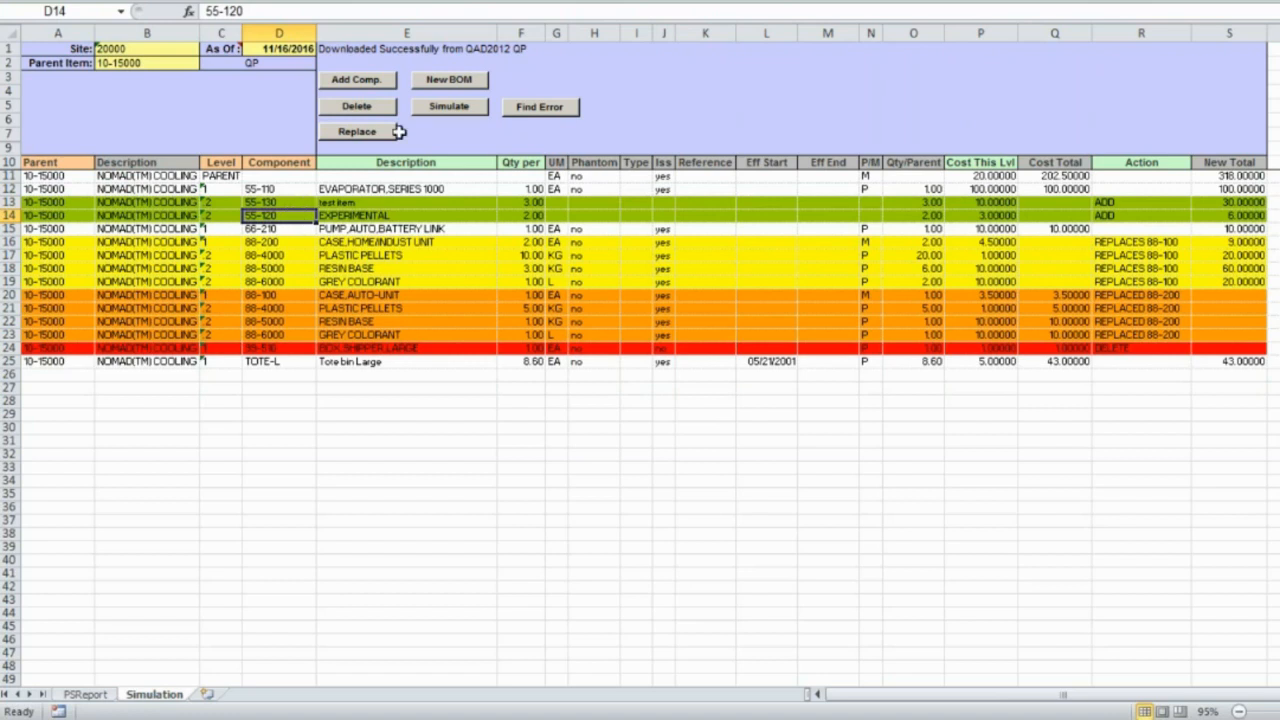
{"action": "left_click", "coordinate": [357, 131]}
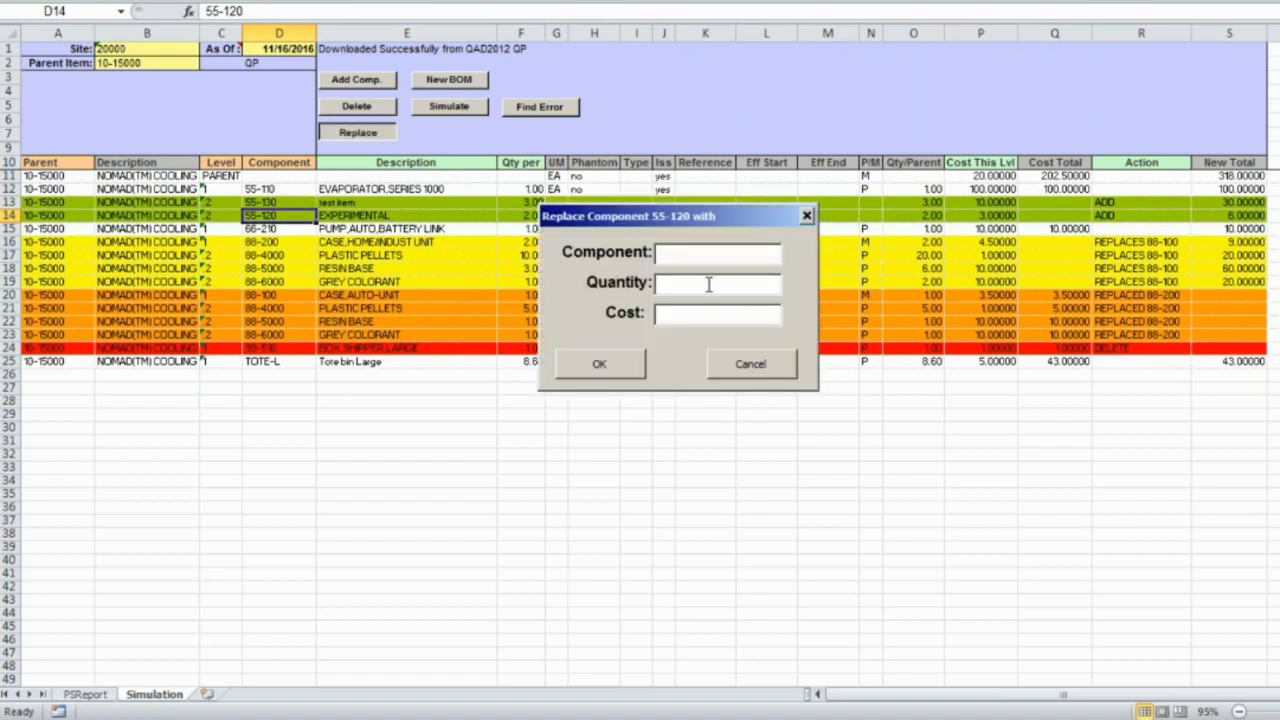
{"action": "type", "text": "55-122"}
{"action": "key", "text": "Tab"}
{"action": "type", "text": "2"}
{"action": "key", "text": "Tab"}
{"action": "type", "text": "3"}
{"action": "left_click", "coordinate": [620, 364]}
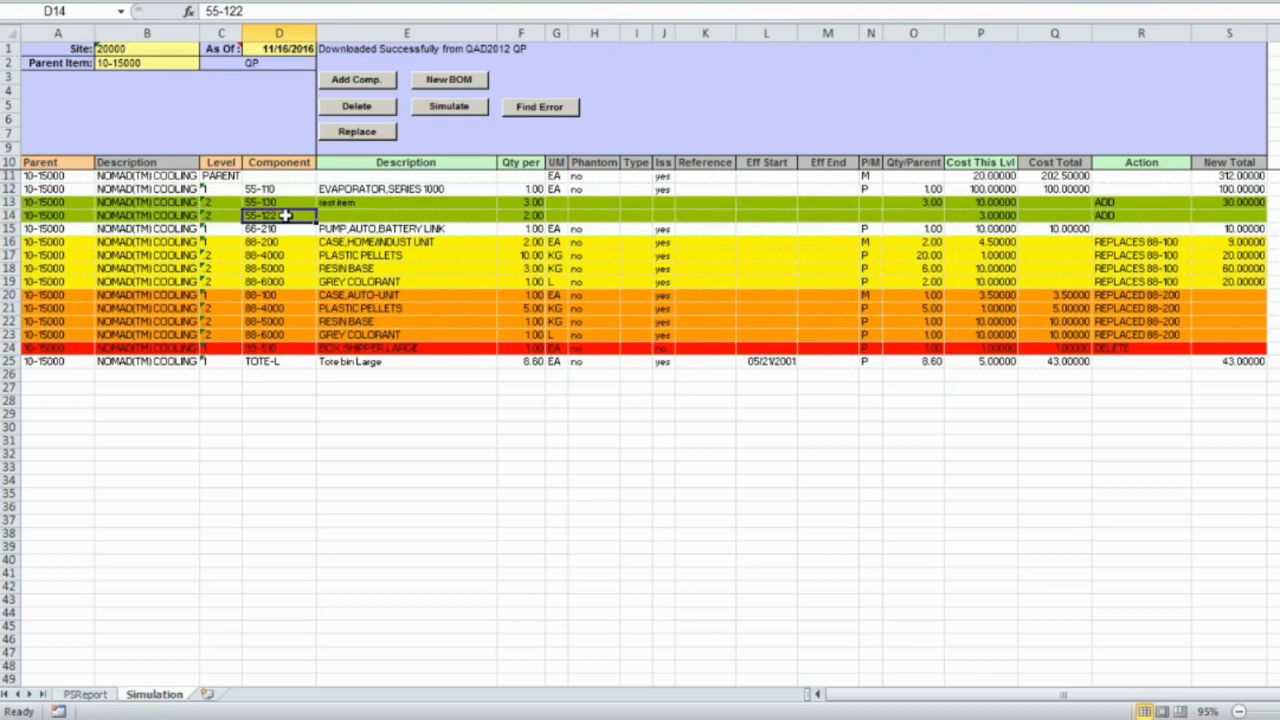
Re-run the simulation so 55-122 costs 6.00000 and the New Total reads 318.00000.
{"action": "left_click", "coordinate": [472, 110]}
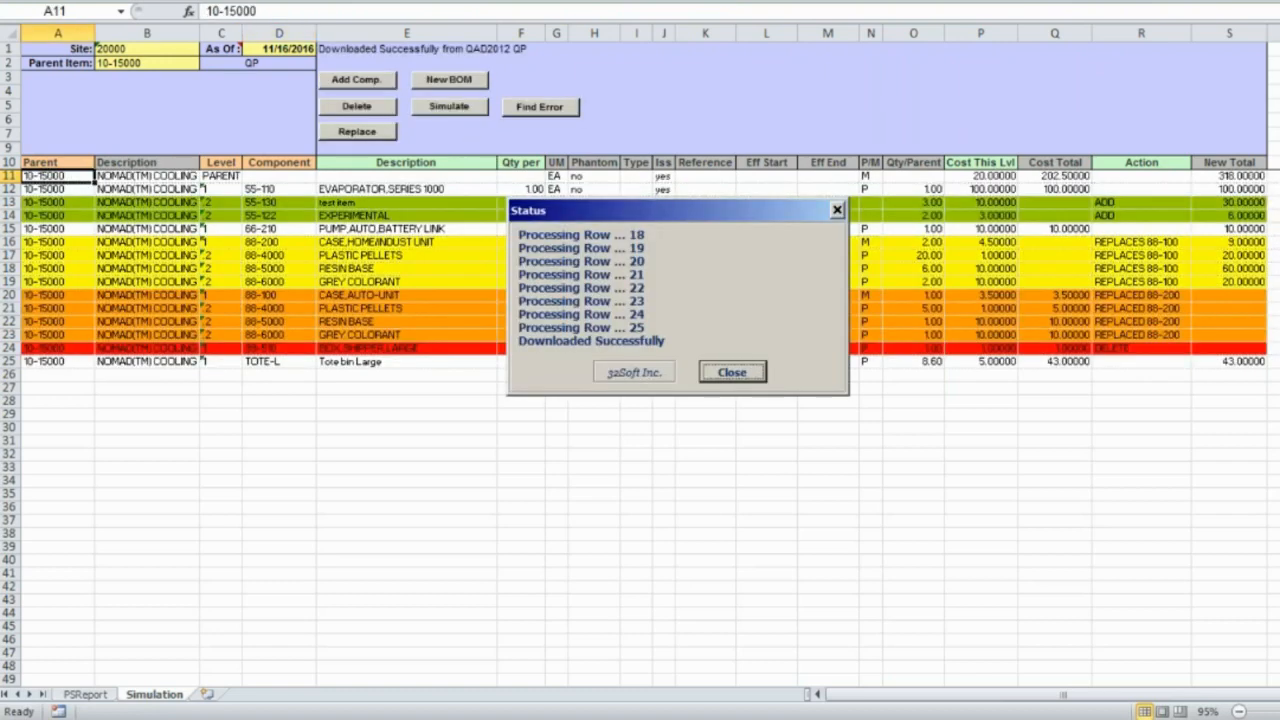
{"action": "left_click", "coordinate": [732, 373]}
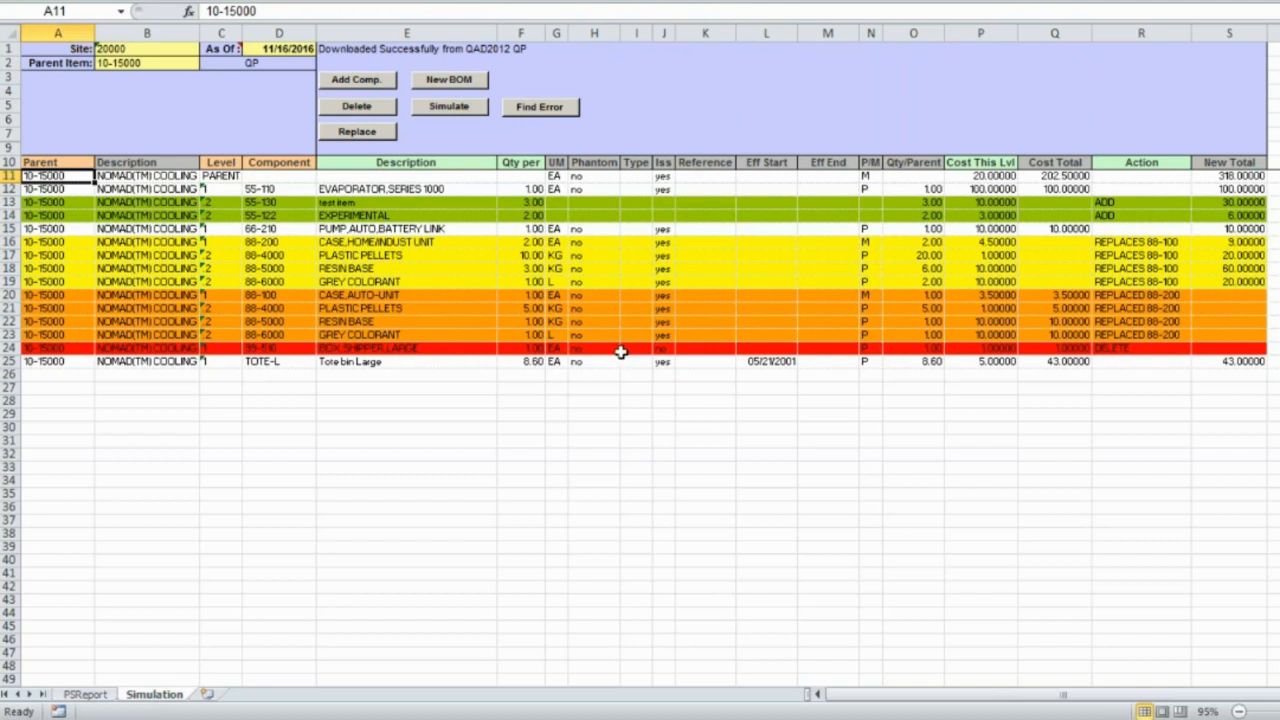
Create a new BOM for parent ES-123 with a cost of 10, then select its parent cell C11.
{"action": "left_click", "coordinate": [450, 82]}
{"action": "type", "text": "ES-"}
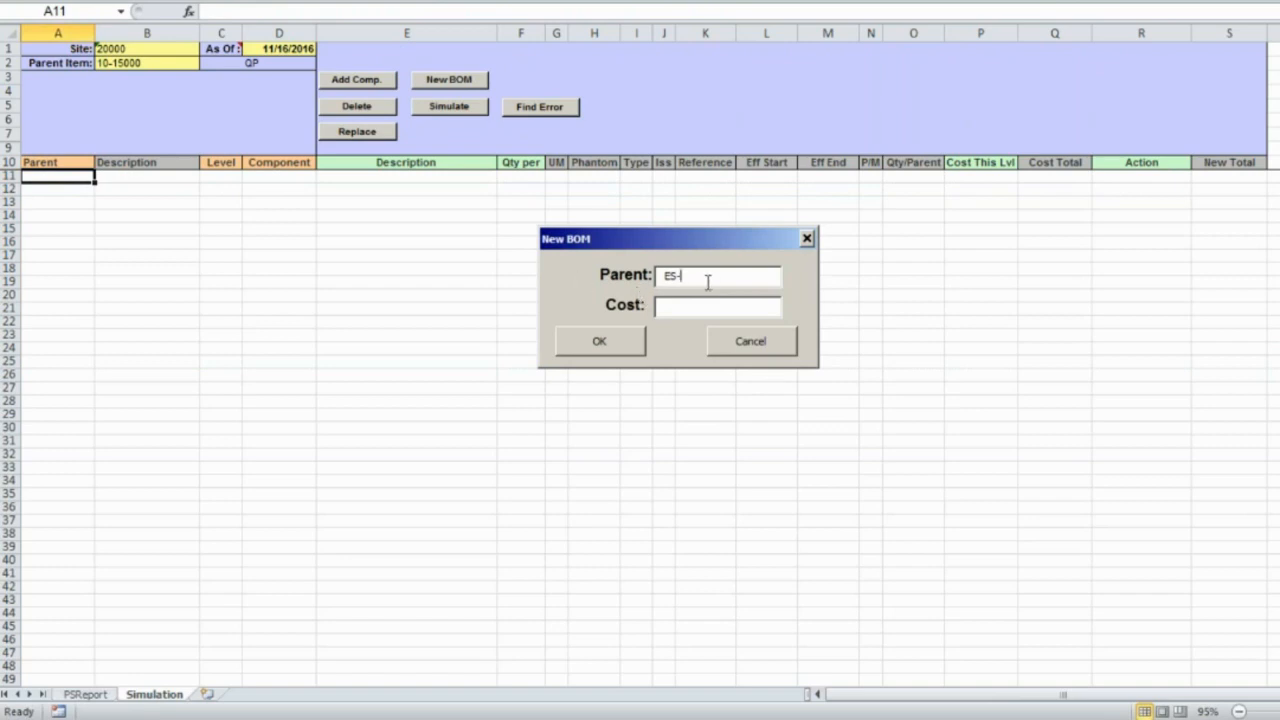
{"action": "type", "text": "123"}
{"action": "left_click", "coordinate": [690, 308]}
{"action": "type", "text": "10"}
{"action": "left_click", "coordinate": [593, 340]}
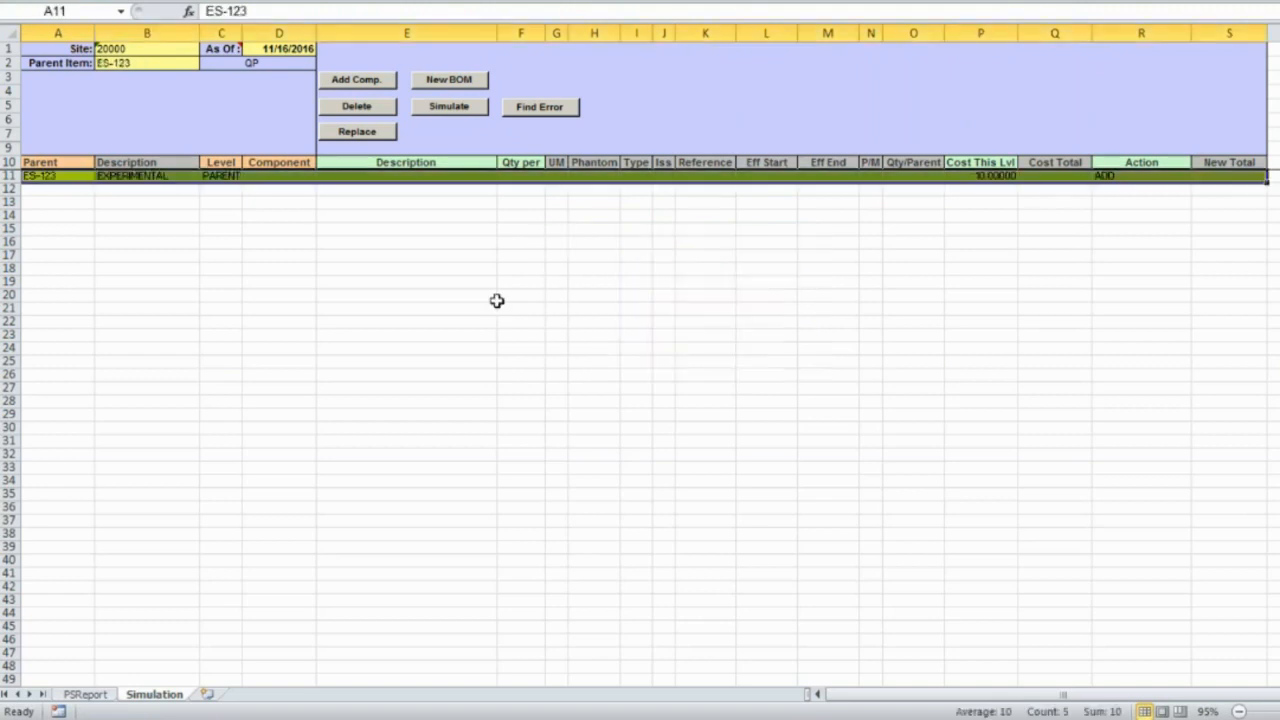
{"action": "left_click", "coordinate": [218, 176]}
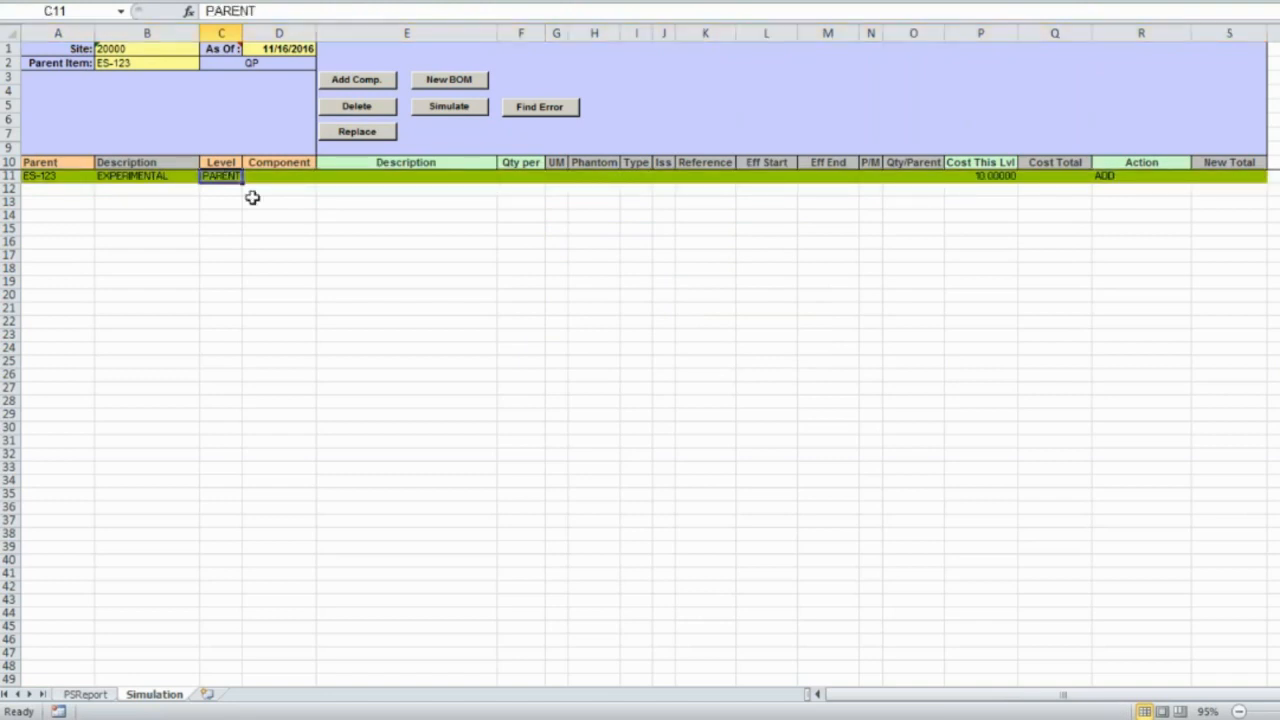
Add component 88-100 with quantity 1 and cost 10 to ES-123.
{"action": "left_click", "coordinate": [360, 82]}
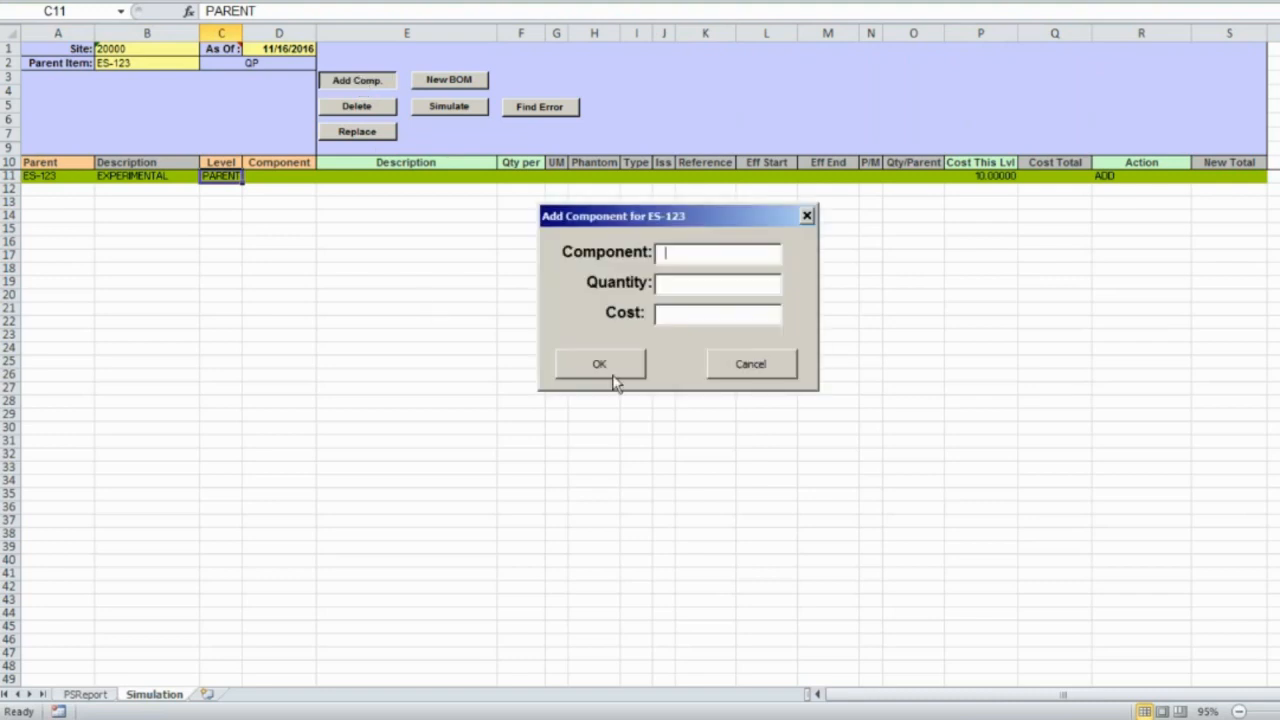
{"action": "type", "text": "88-100"}
{"action": "key", "text": "Tab"}
{"action": "type", "text": "1"}
{"action": "key", "text": "Tab"}
{"action": "type", "text": "10"}
{"action": "left_click", "coordinate": [602, 364]}
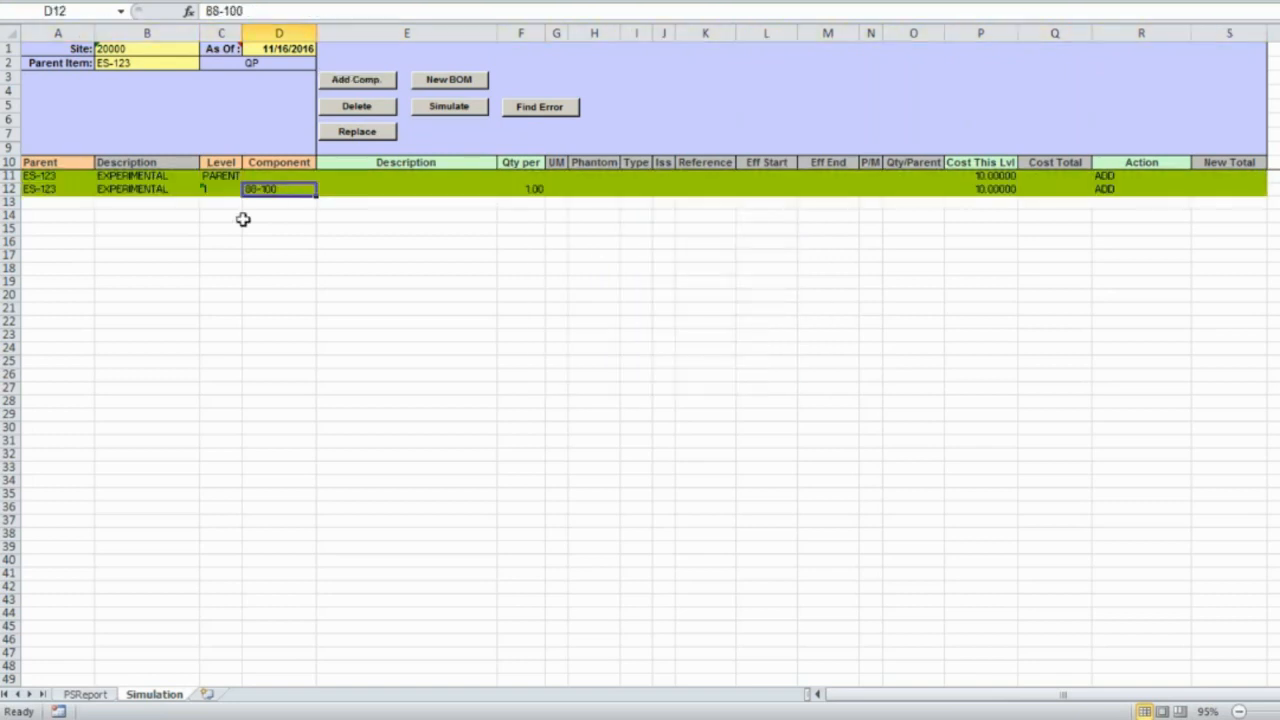
Reselect the ES-123 parent and add component 88-200 with quantity 2.
{"action": "left_click", "coordinate": [222, 175]}
{"action": "left_click", "coordinate": [350, 84]}
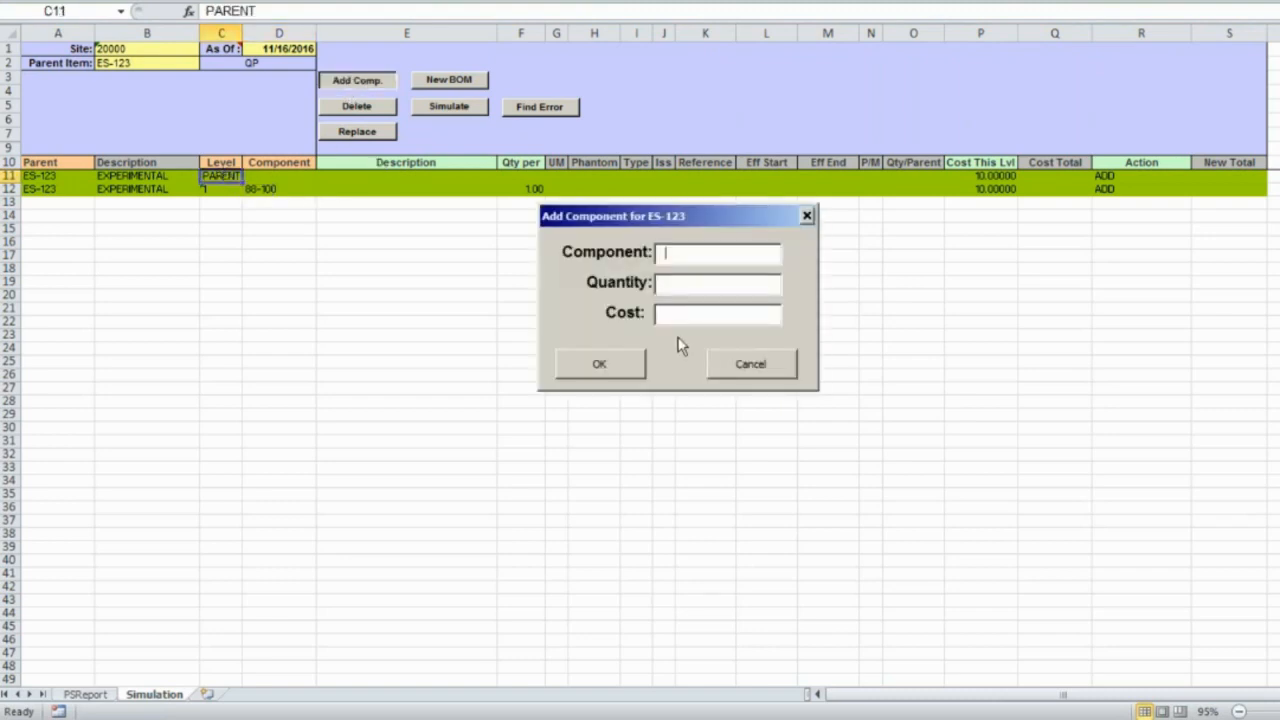
{"action": "type", "text": "88-200"}
{"action": "key", "text": "BackSpace"}
{"action": "type", "text": "0"}
{"action": "key", "text": "Tab"}
{"action": "type", "text": "2"}
{"action": "left_click", "coordinate": [600, 366]}
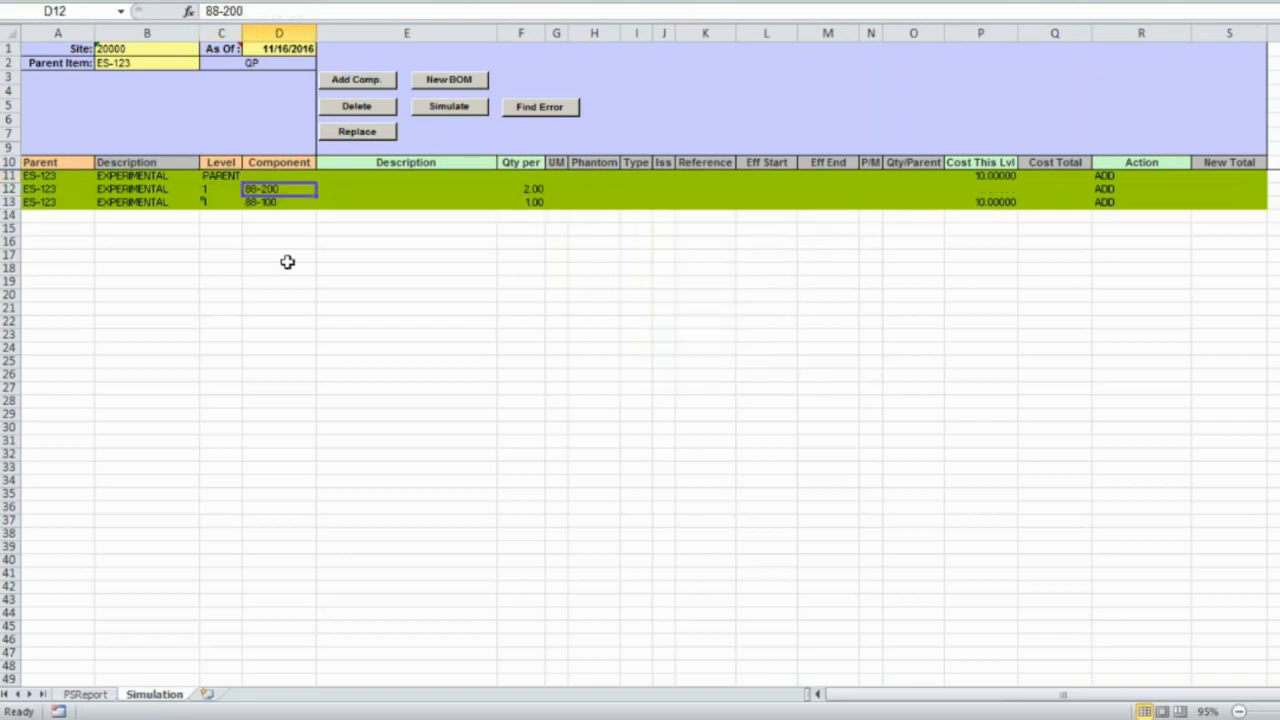
Simulate ES-123, close the status report, and check the CASE,AUTO-UNIT cost.
{"action": "left_click", "coordinate": [449, 107]}
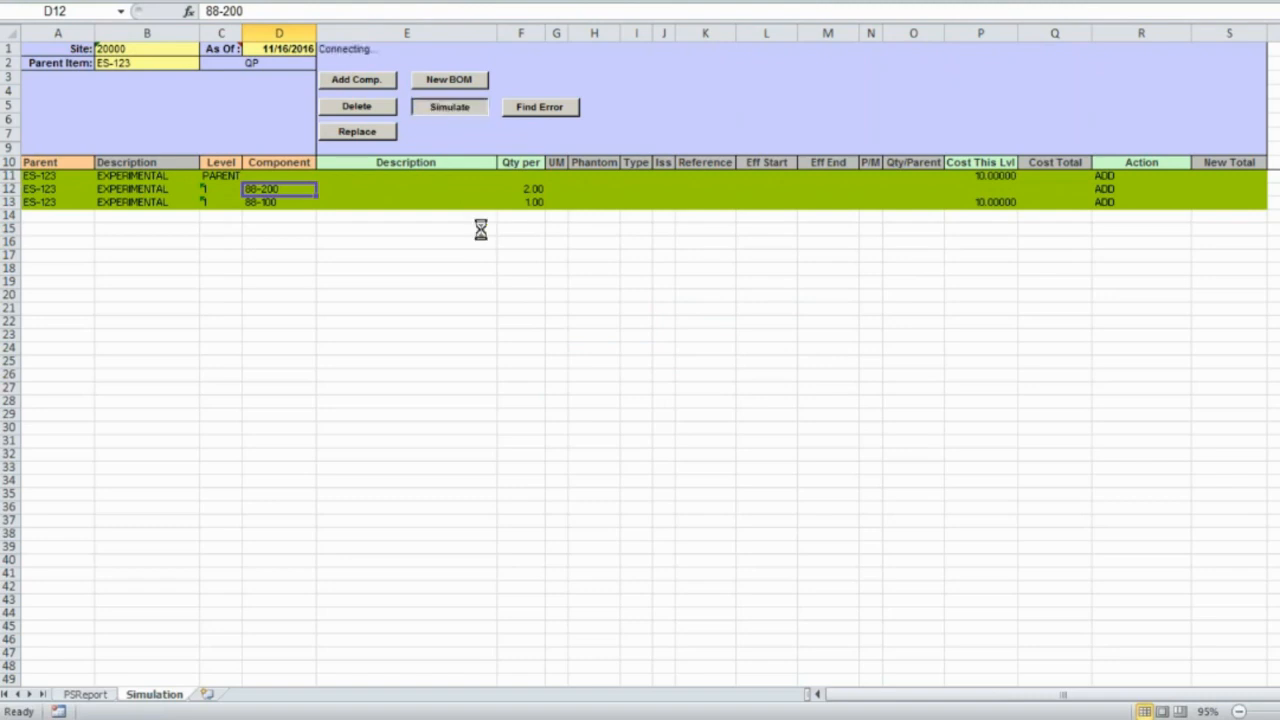
{"action": "left_click", "coordinate": [736, 384]}
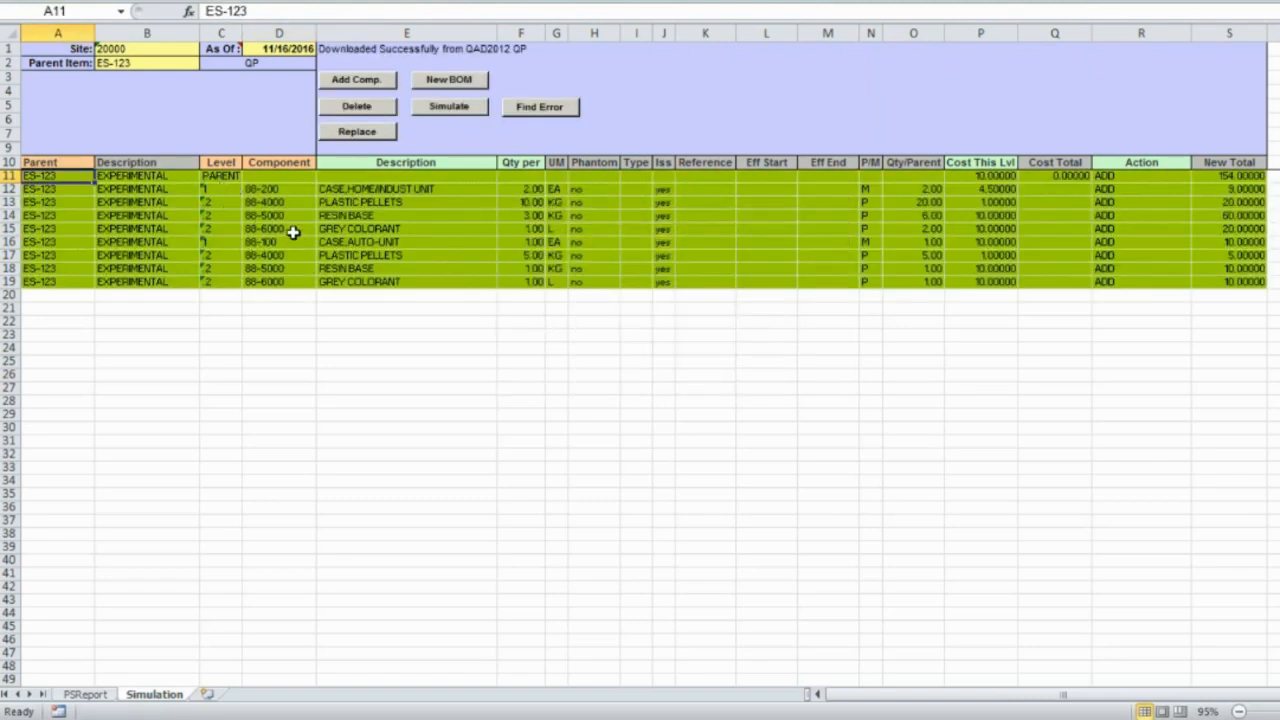
{"action": "left_click", "coordinate": [990, 243]}
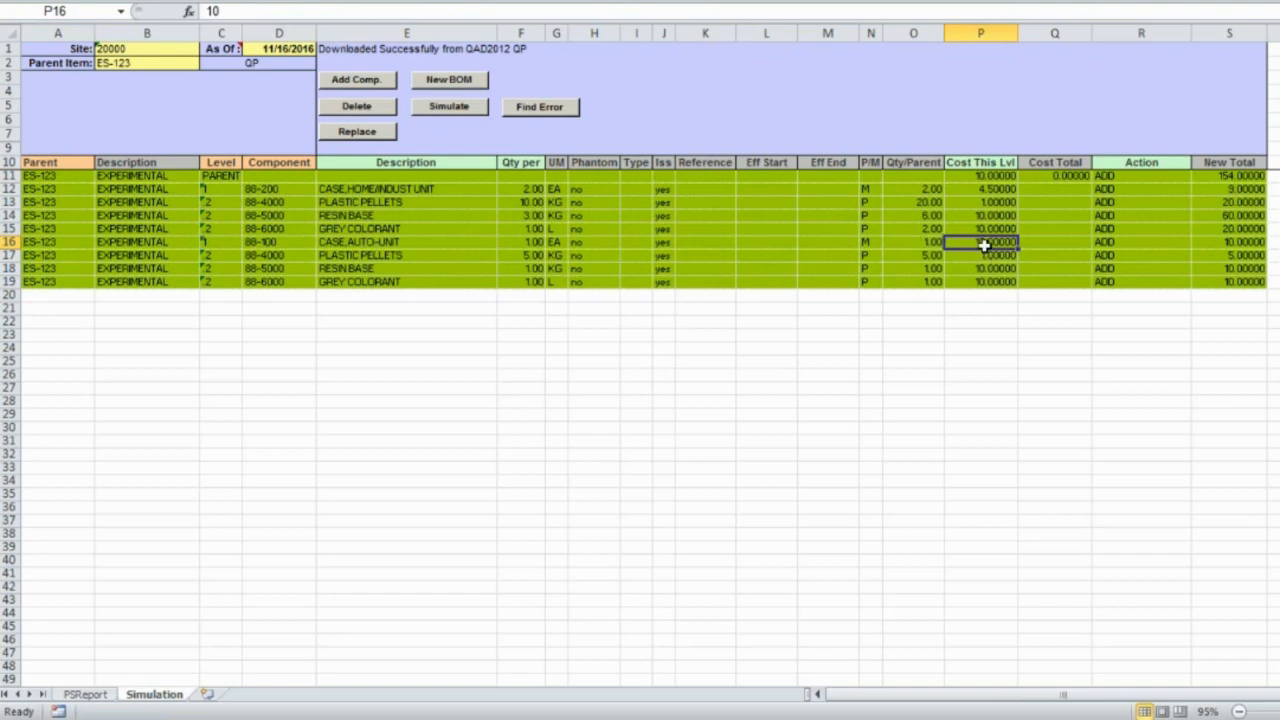
Check the CASE,HOME/INDUST UNIT cost, highlight the ADD actions in R11:R17, then switch to PowerPoint.
{"action": "left_click", "coordinate": [974, 191]}
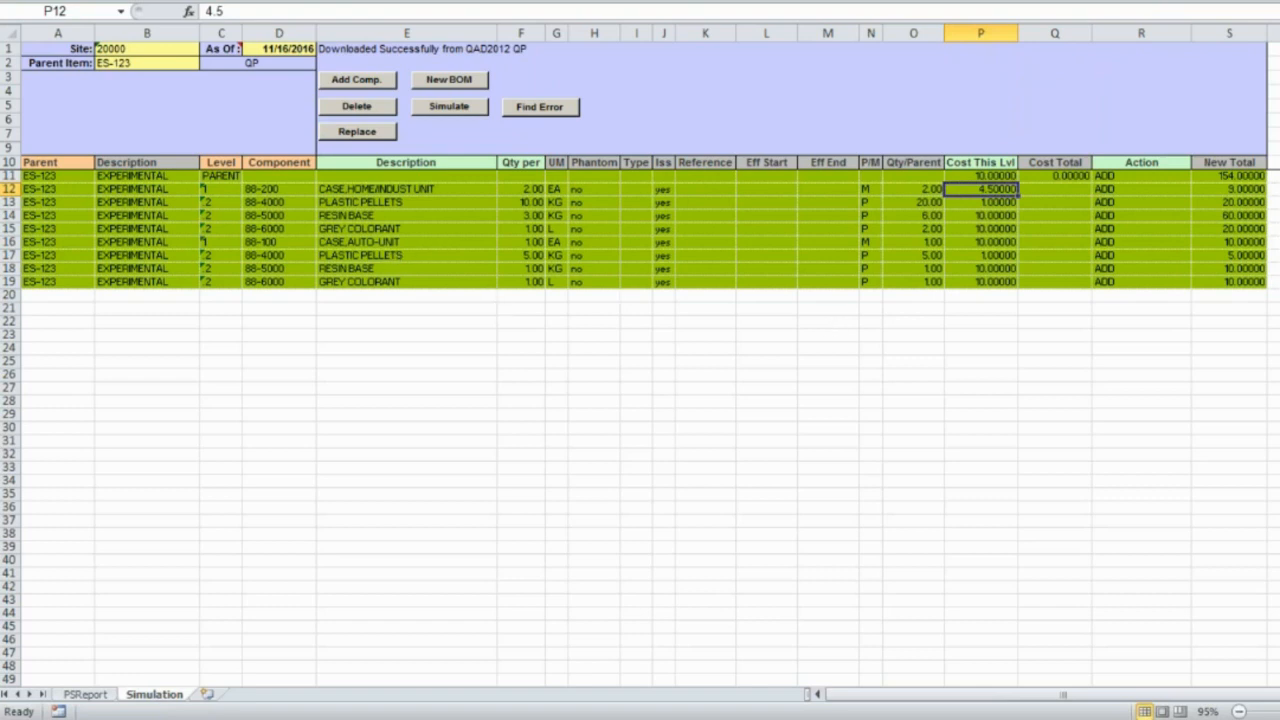
{"action": "left_click", "coordinate": [1123, 180]}
{"action": "left_click_drag", "start_coordinate": [1123, 180], "coordinate": [1123, 268]}
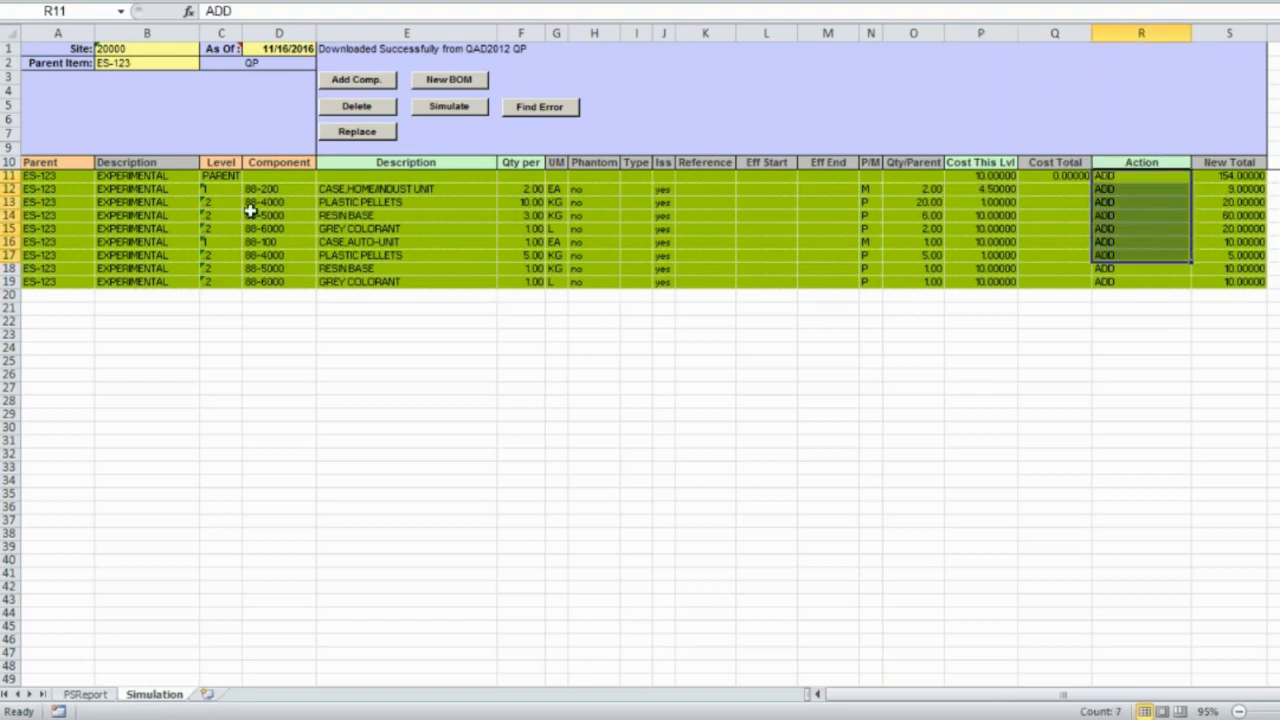
{"action": "left_click", "coordinate": [62, 176]}
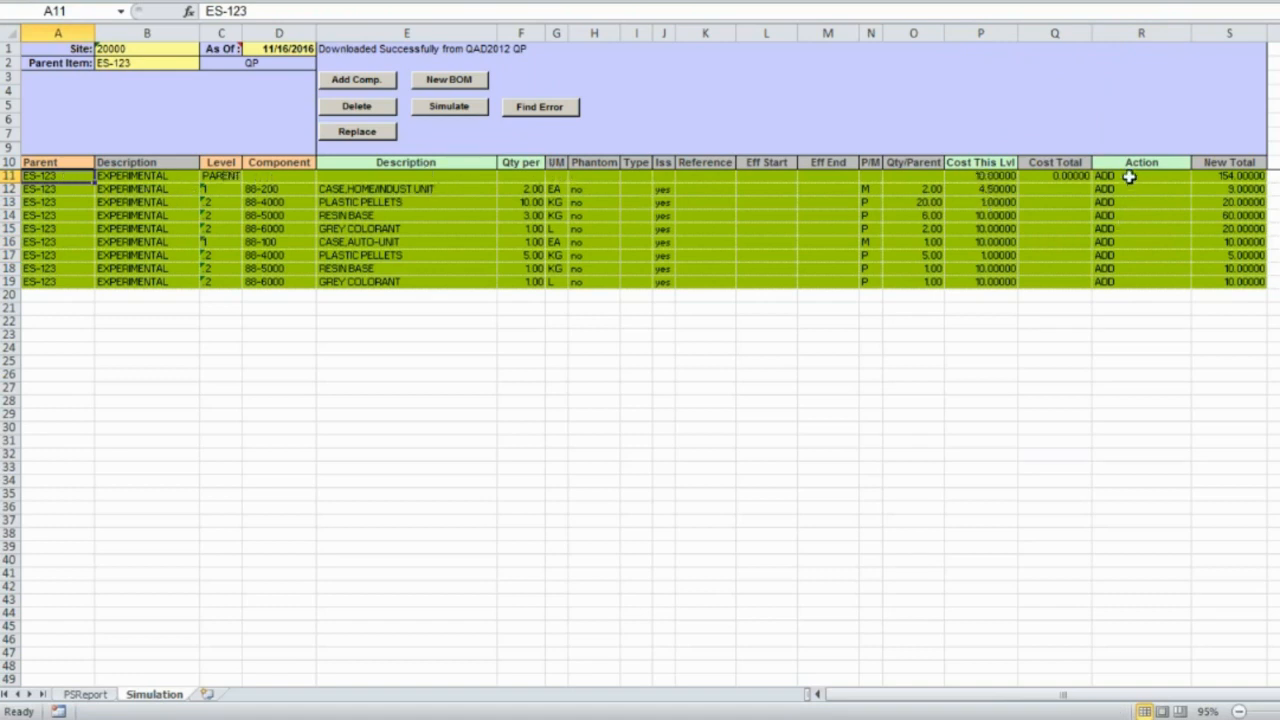
{"action": "left_click_drag", "start_coordinate": [1128, 180], "coordinate": [1135, 268]}
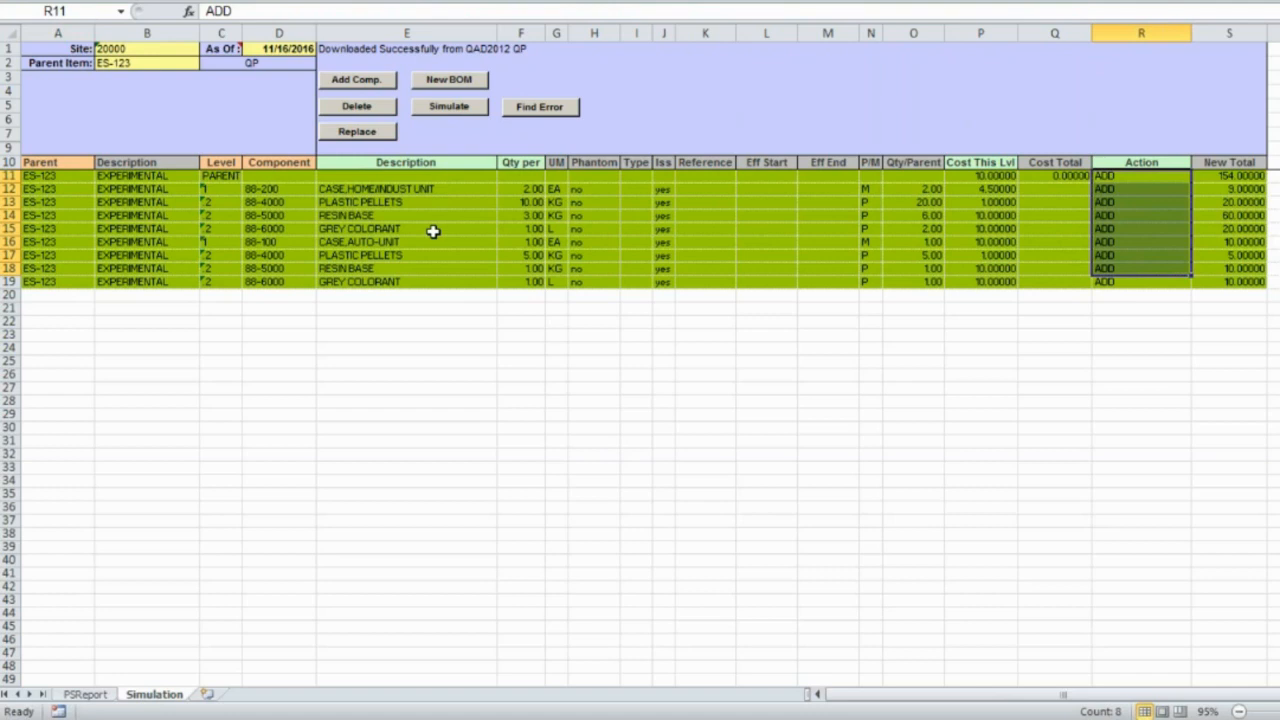
{"action": "key", "text": "alt+Tab"}
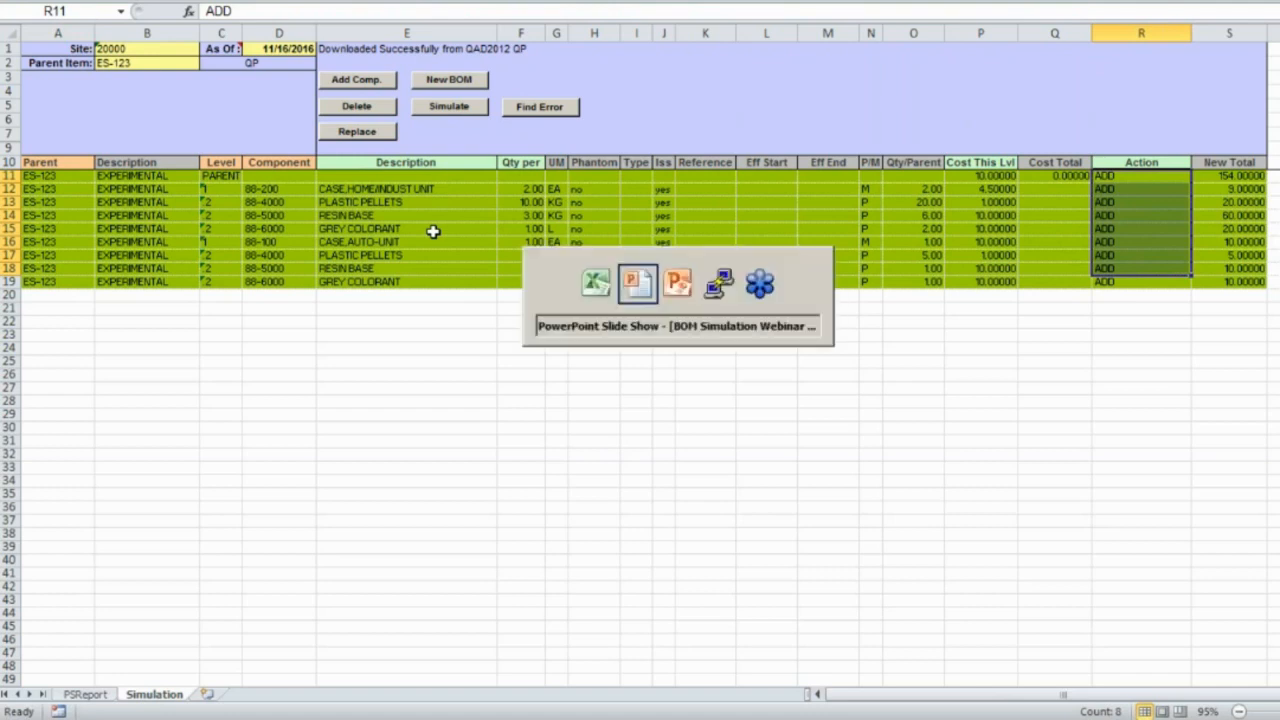